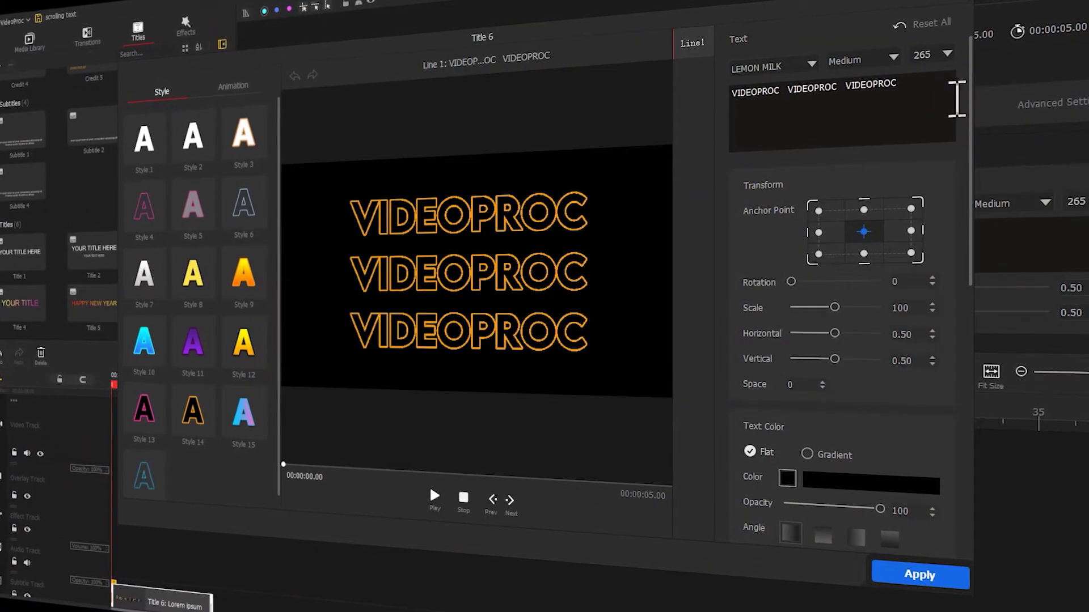
- Fill the three outlined VIDEOPROC lines with magenta text colour #BD2191
drag(971, 96, 959, 241)
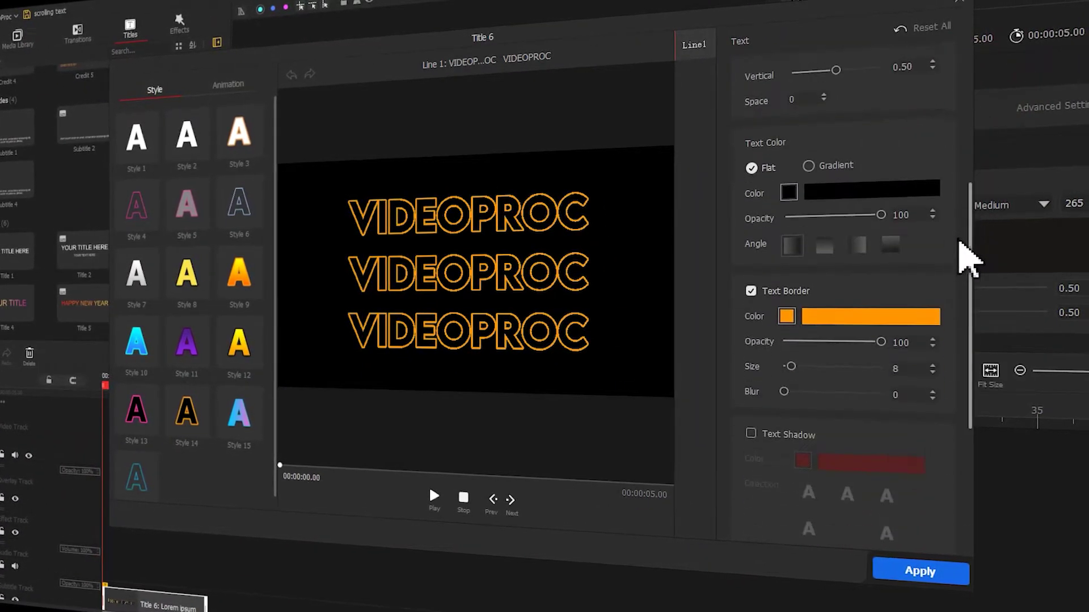
click(789, 193)
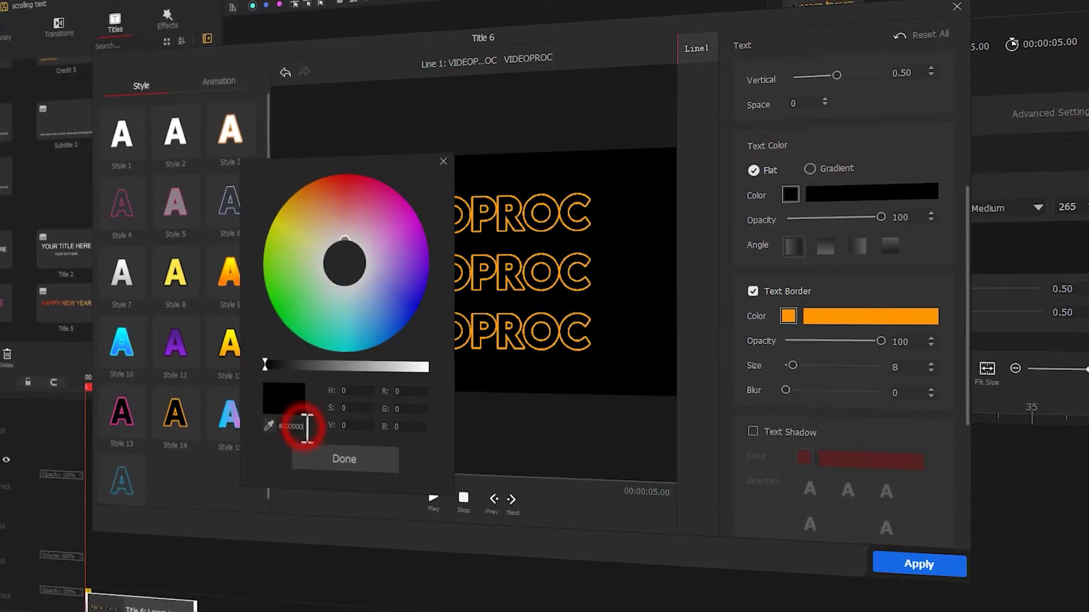
text(#BD2191)
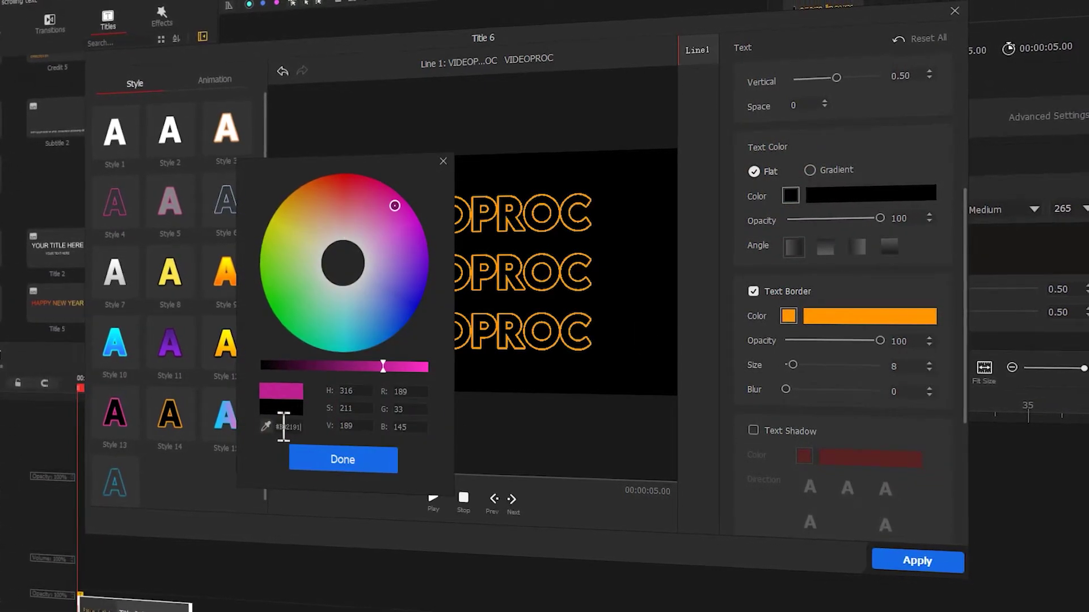
click(332, 462)
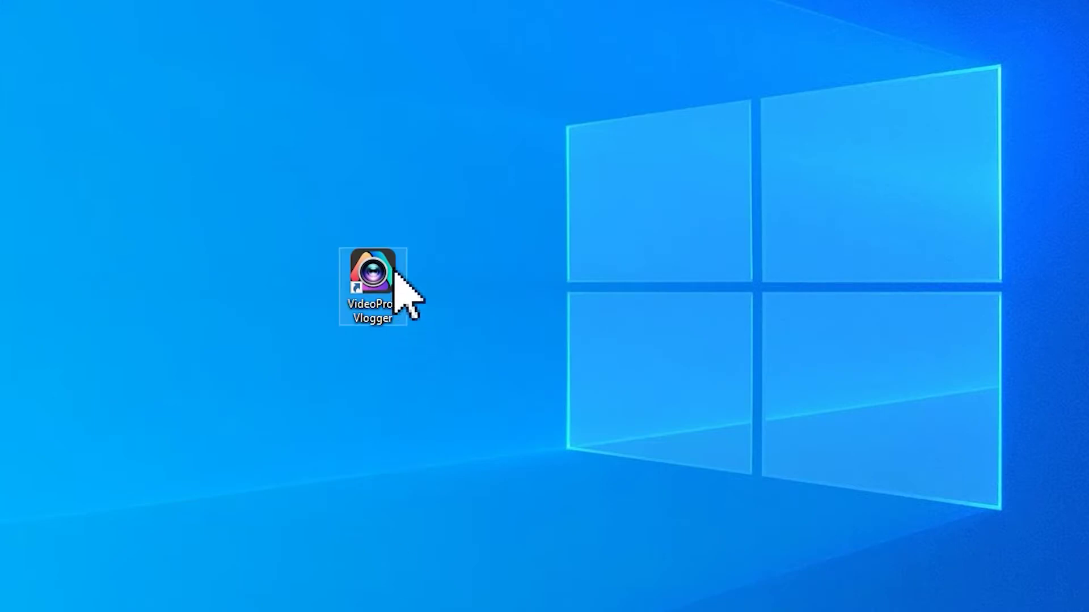
- Launch VideoProc Vlogger and create a new project named 'scrolling text animation'
double_click(395, 272)
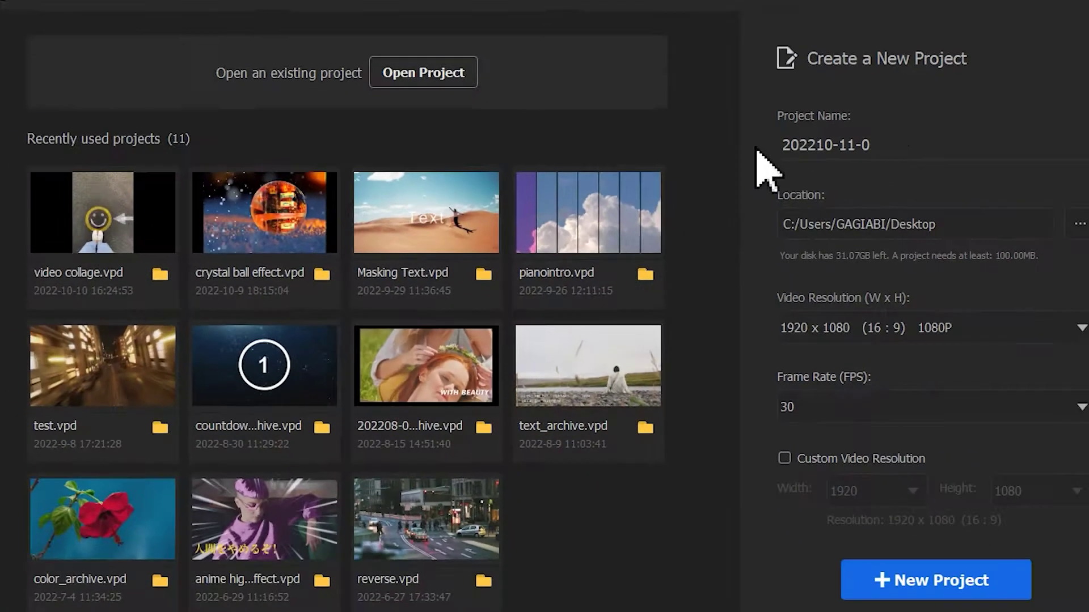
double_click(852, 167)
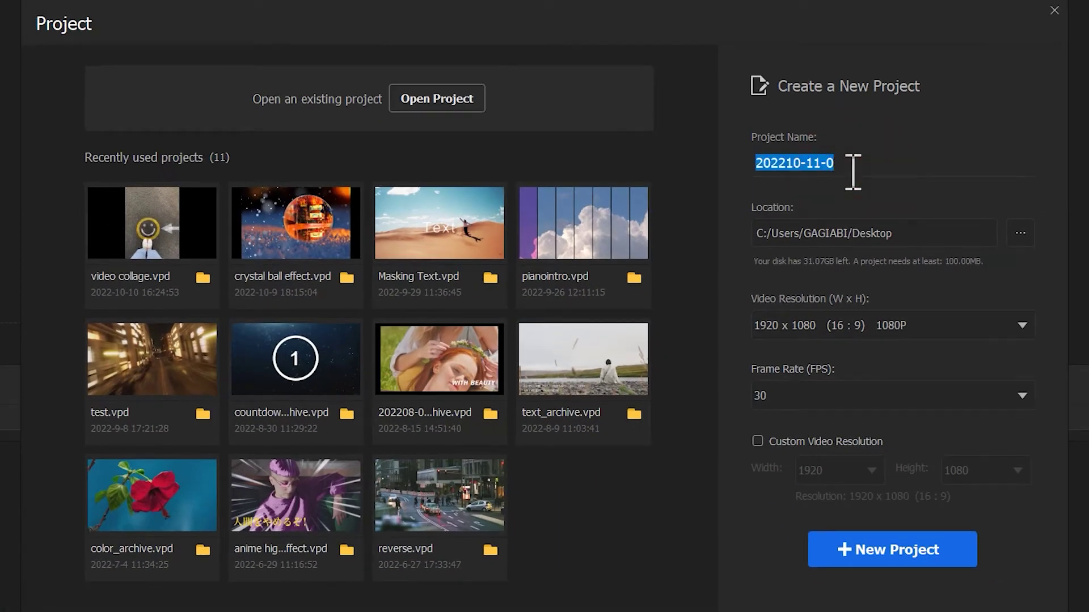
text(scrolling text animation)
click(907, 549)
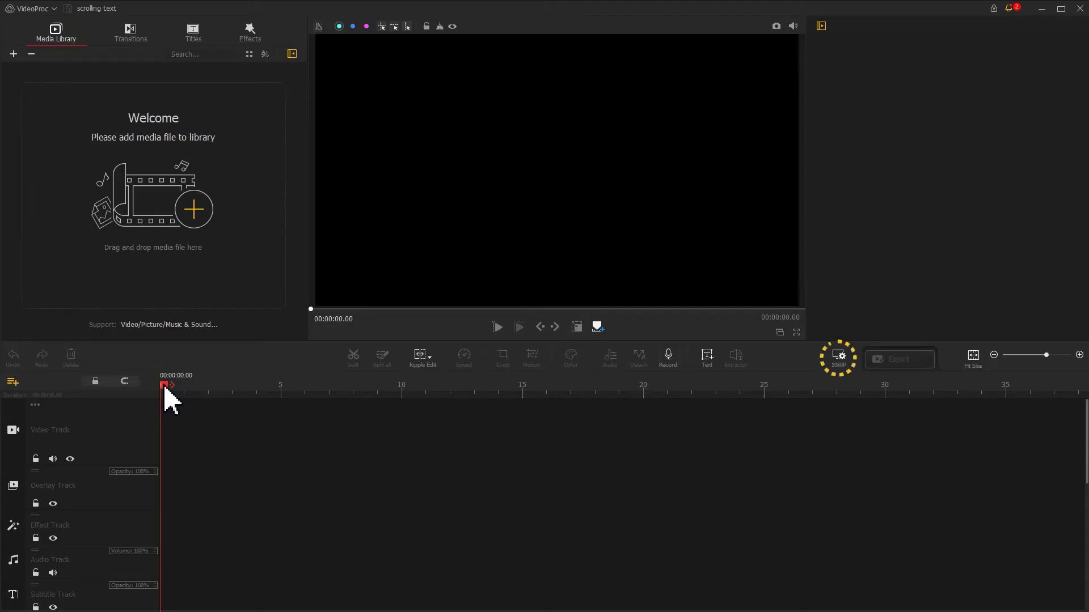
- Set a custom 3840 x 480 project resolution with a white background
click(835, 362)
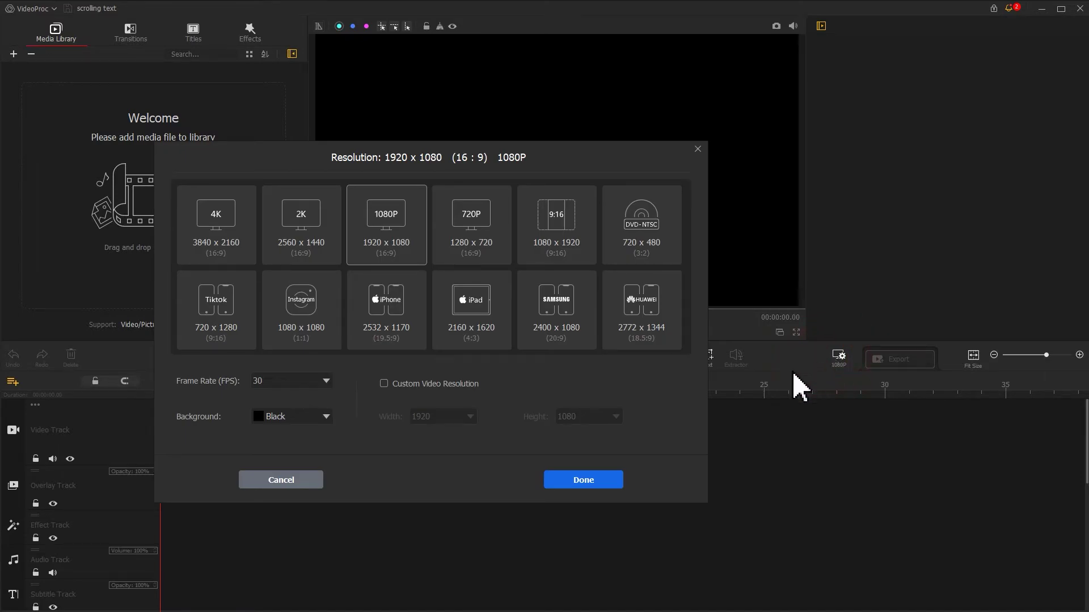
click(400, 385)
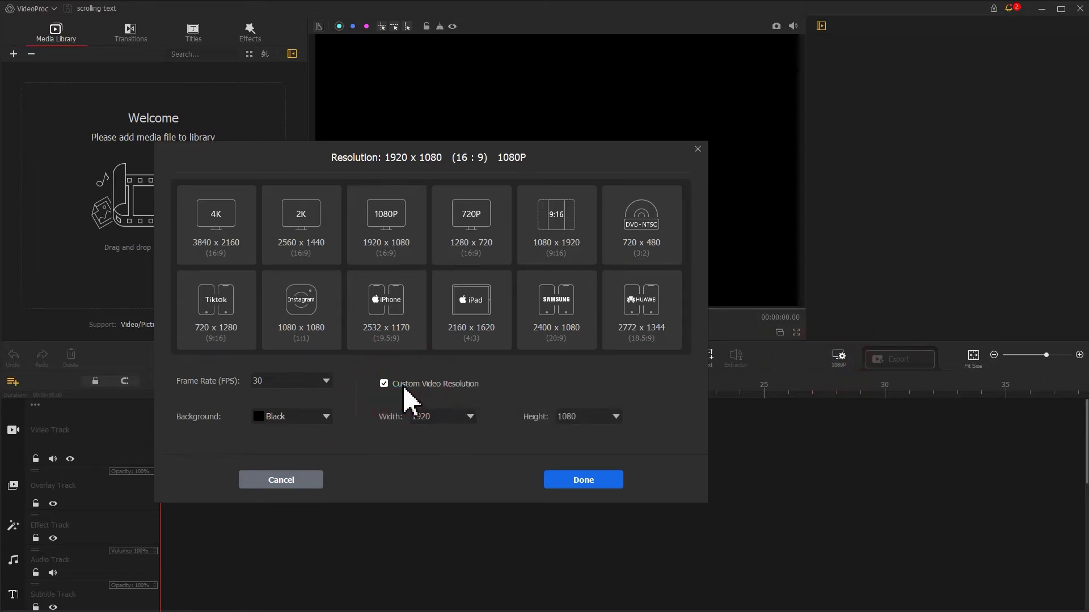
click(444, 416)
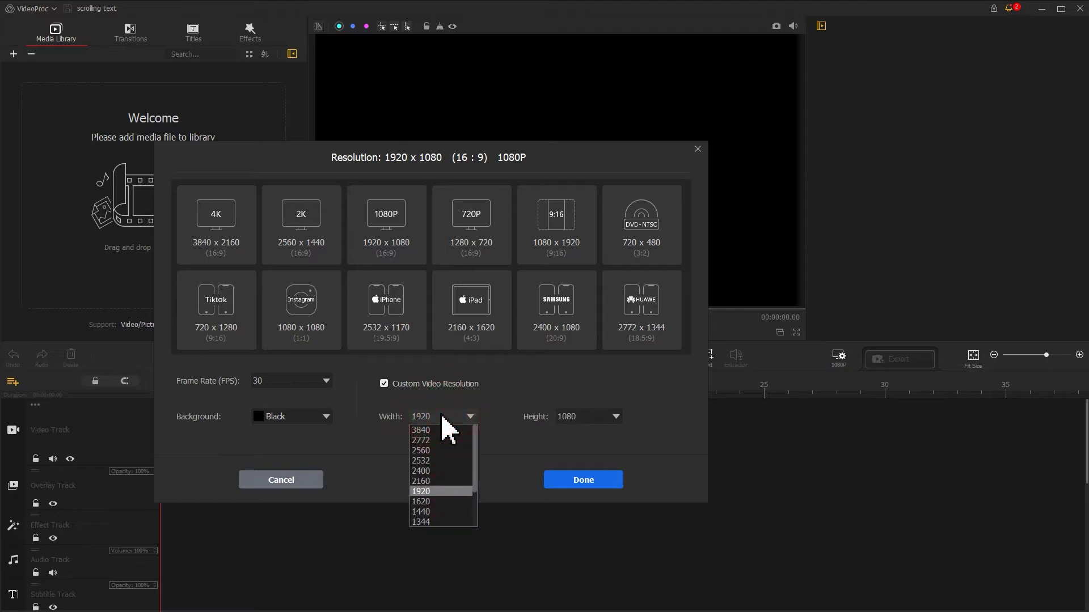
click(440, 430)
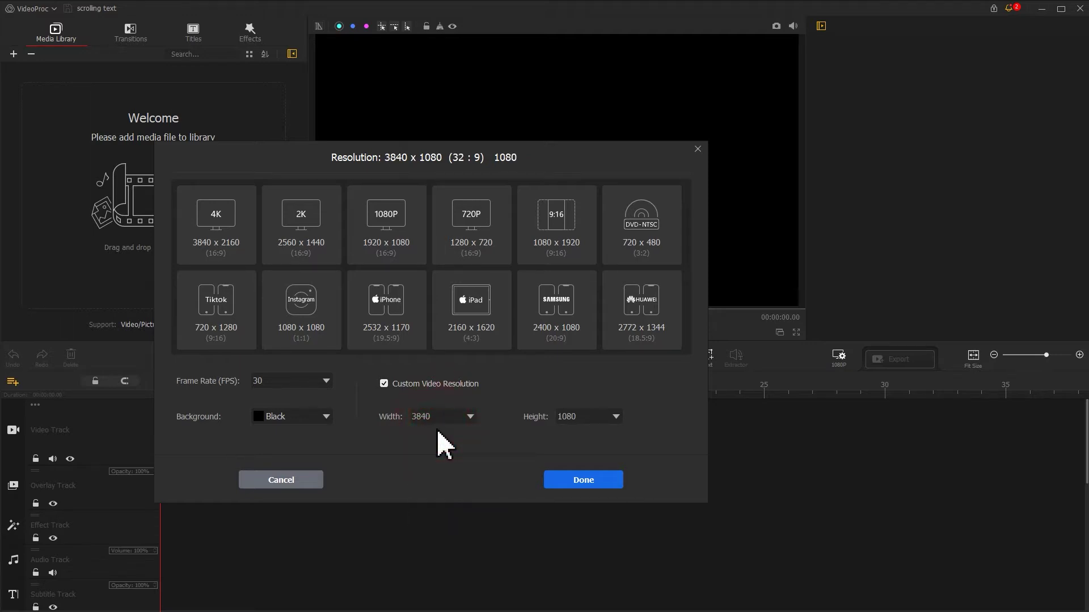
click(581, 418)
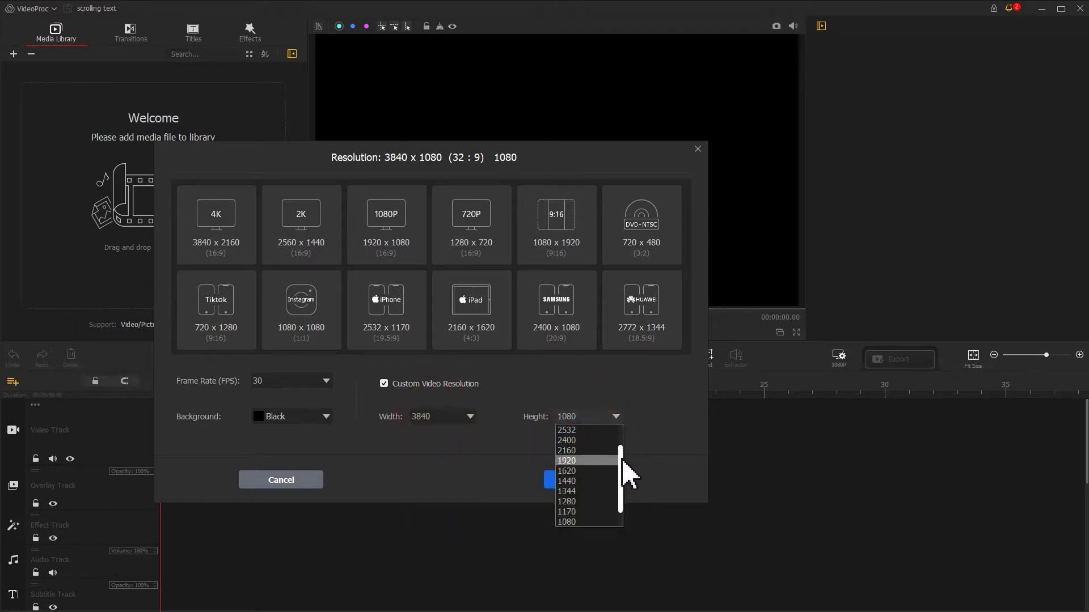
drag(622, 463, 637, 583)
click(591, 521)
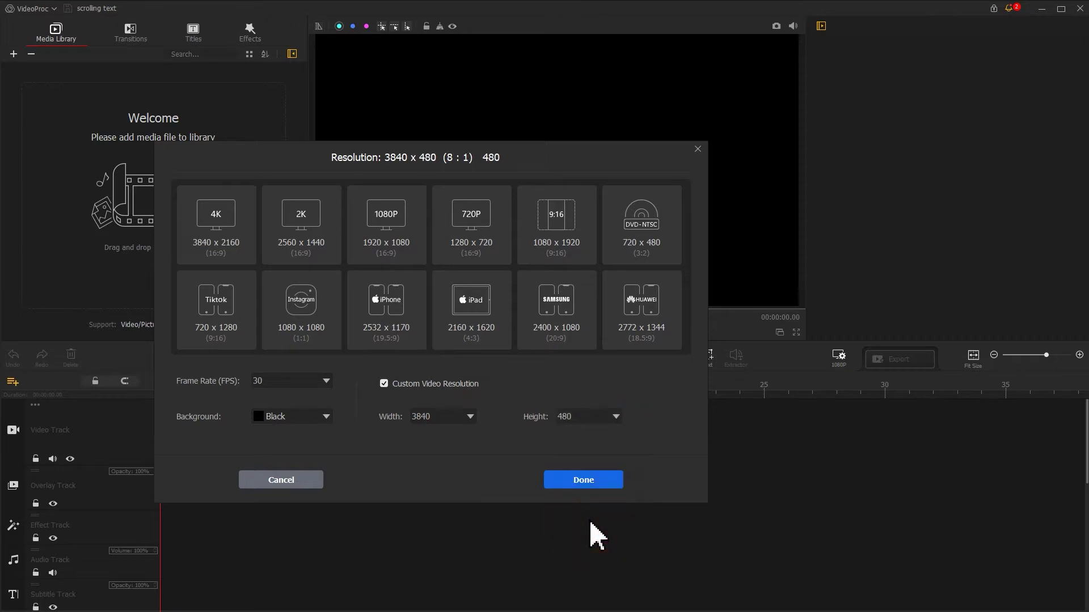
click(310, 420)
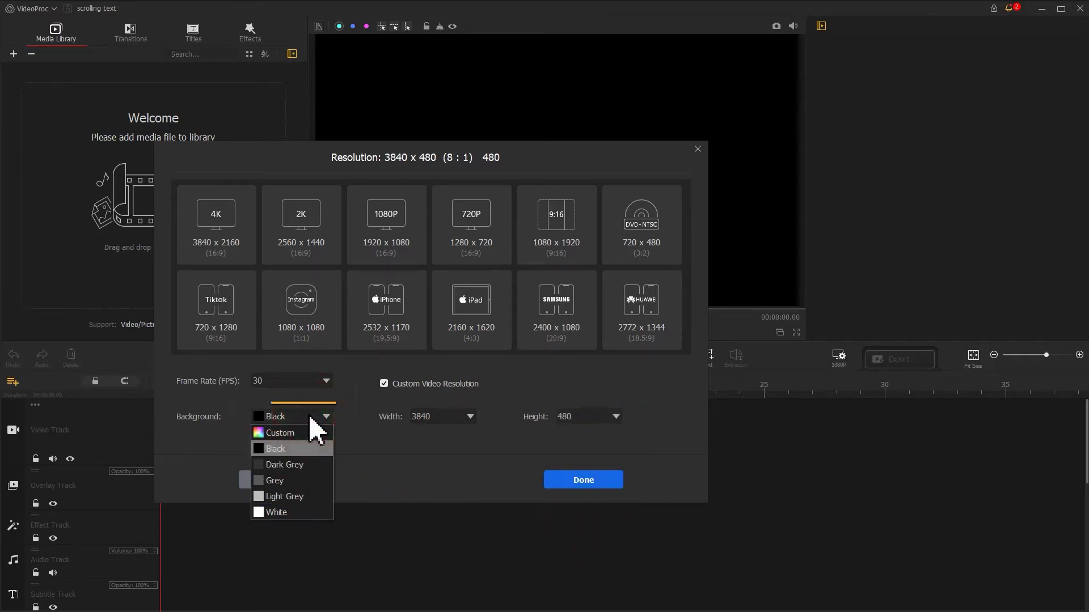
click(305, 511)
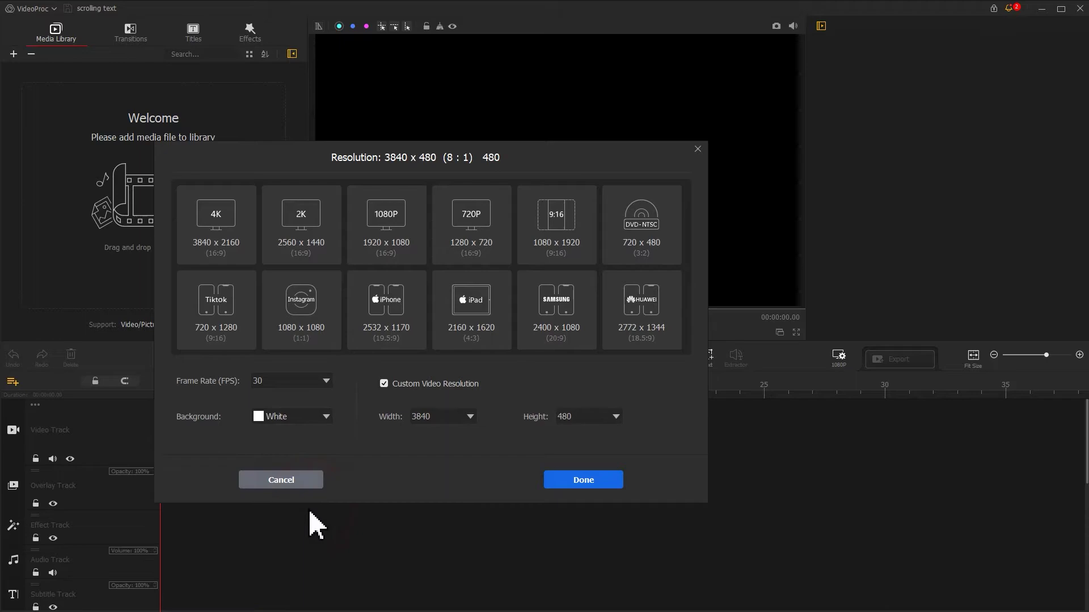
click(569, 480)
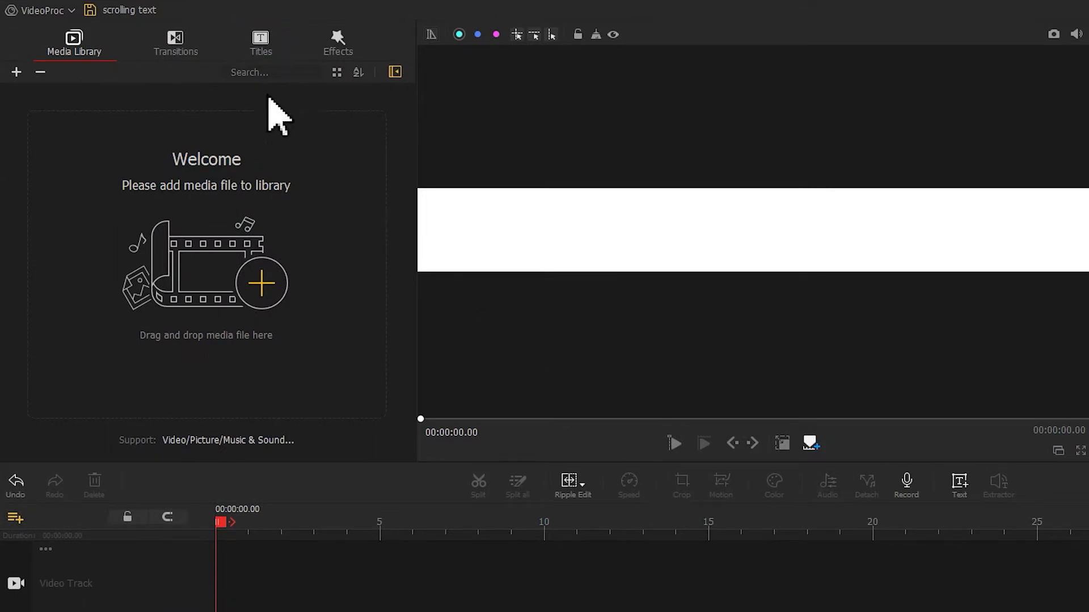
- Drag the Title 6 template from the Titles library onto the subtitle track
click(253, 48)
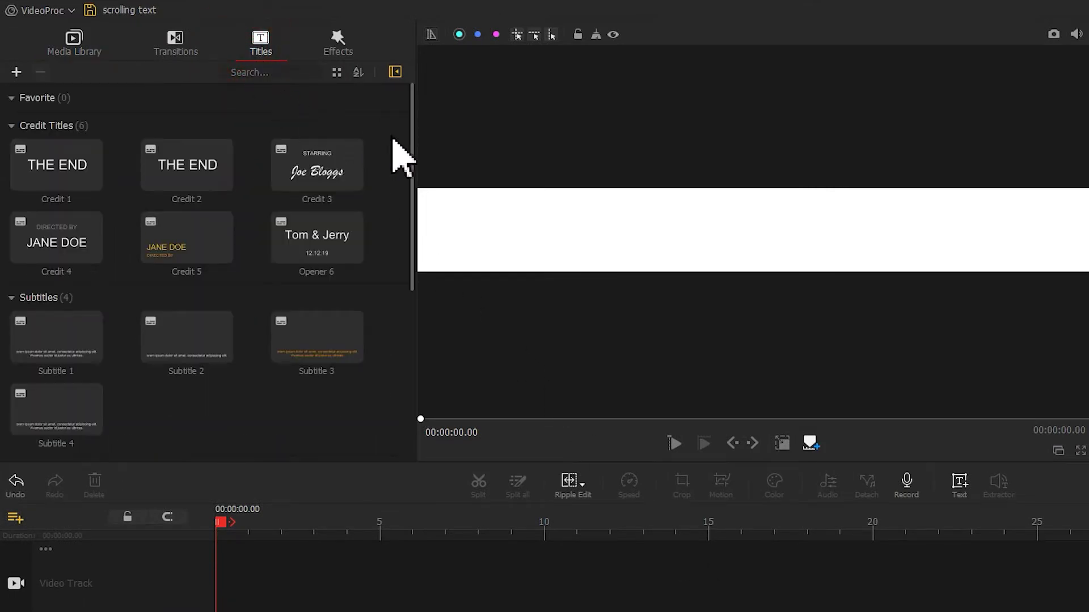
drag(413, 134, 432, 413)
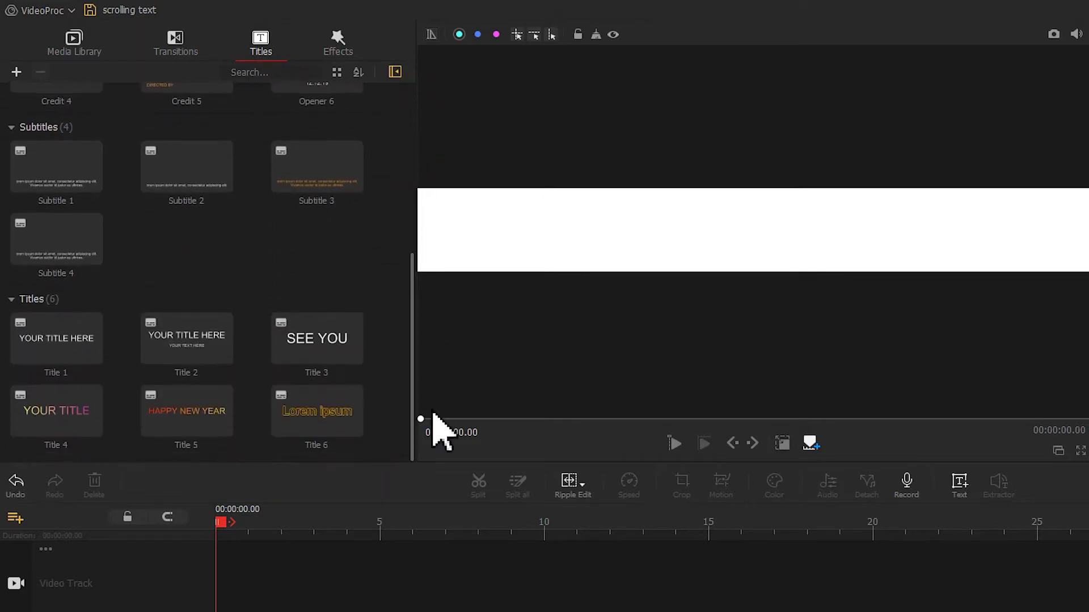
drag(335, 420, 175, 611)
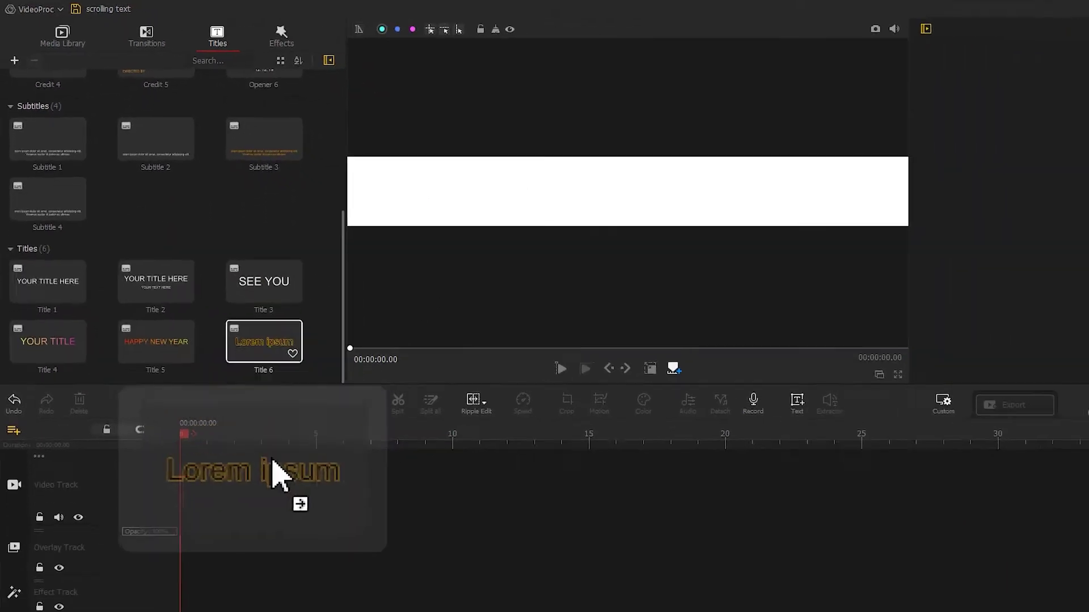
drag(130, 530, 129, 531)
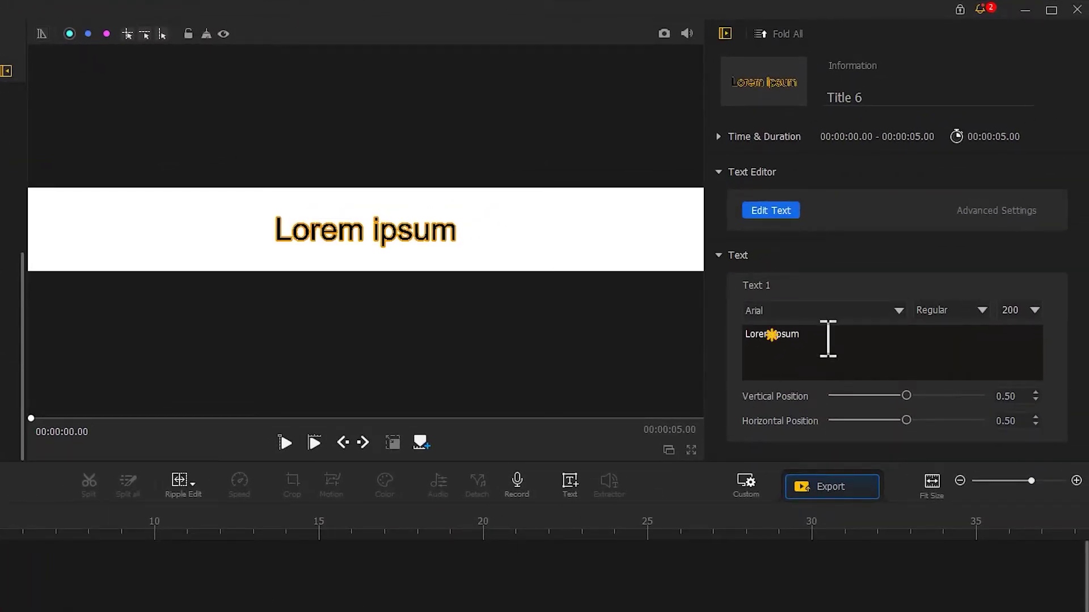
- Replace Lorem ipsum with 'VIDEOPROC VIDEOPROC VIDEOPROC' in LEMON MILK Medium, size 265
drag(826, 339, 743, 339)
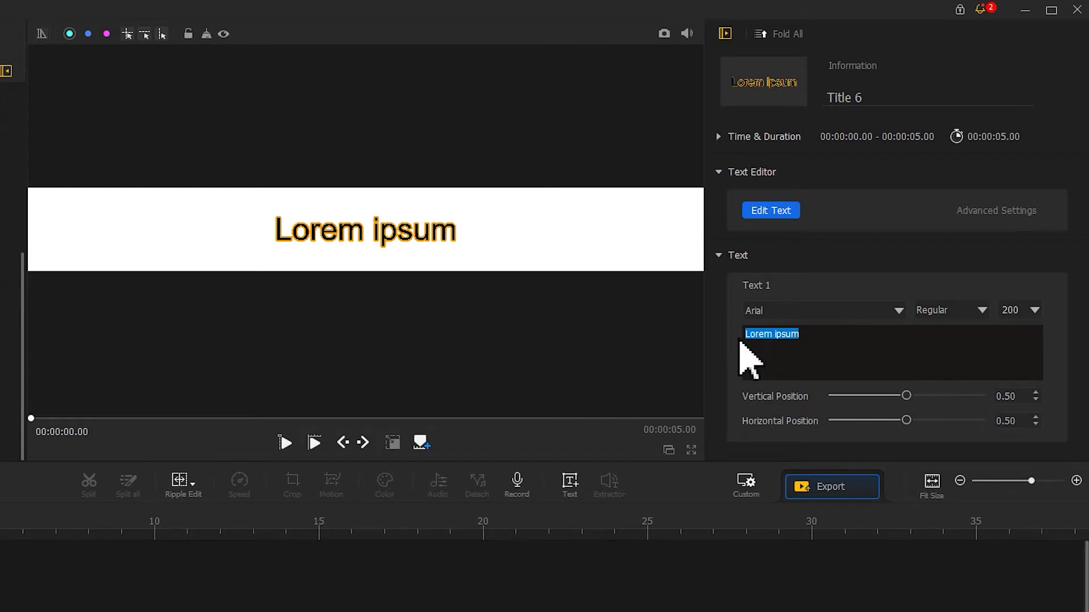
text(VIDEOPROC)
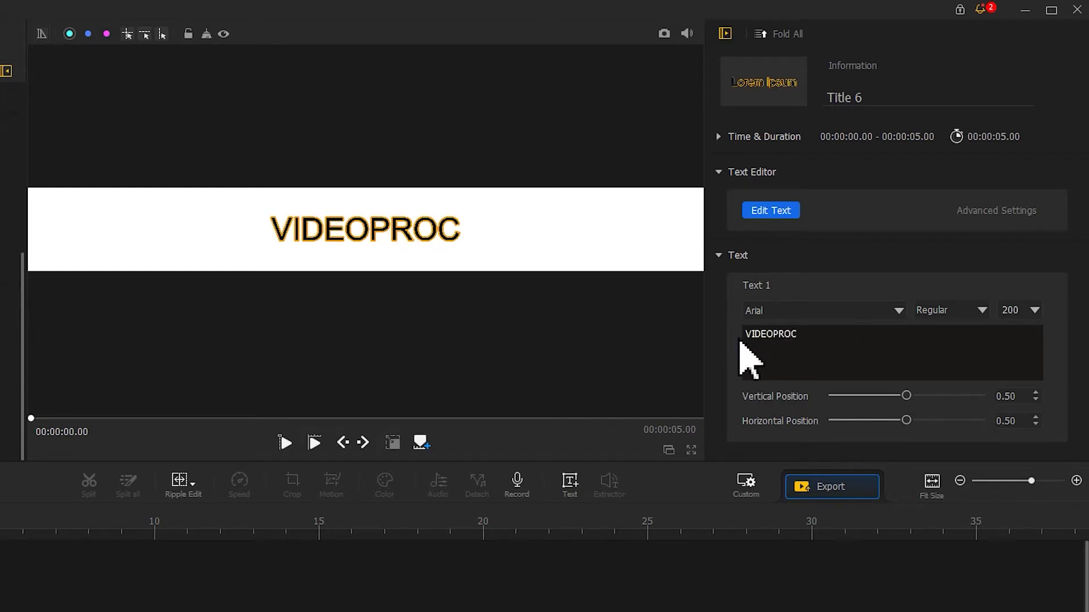
text(  VIDEO)
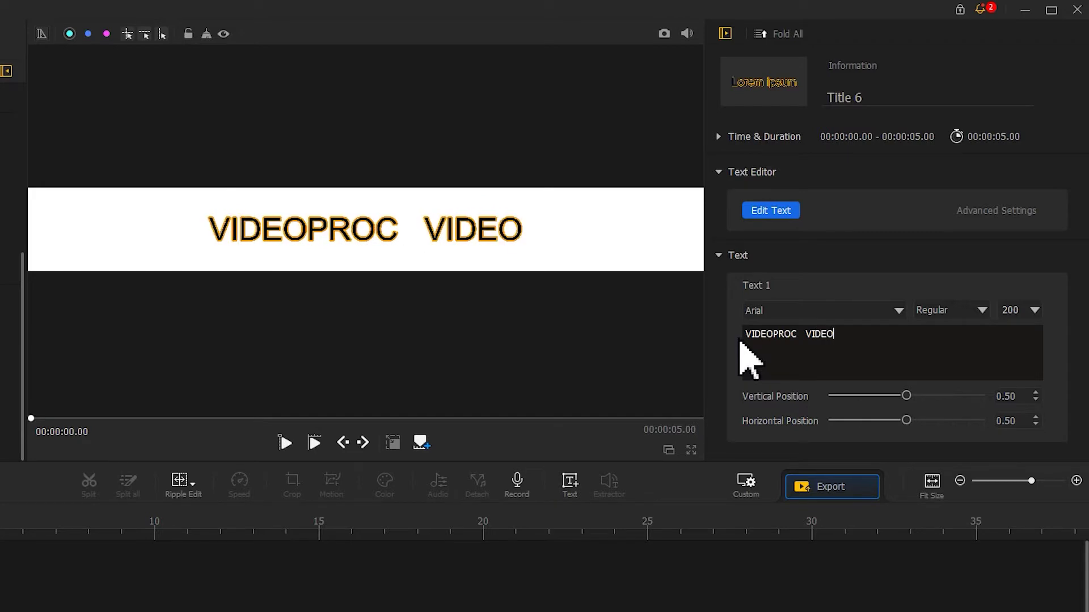
text(PROC)
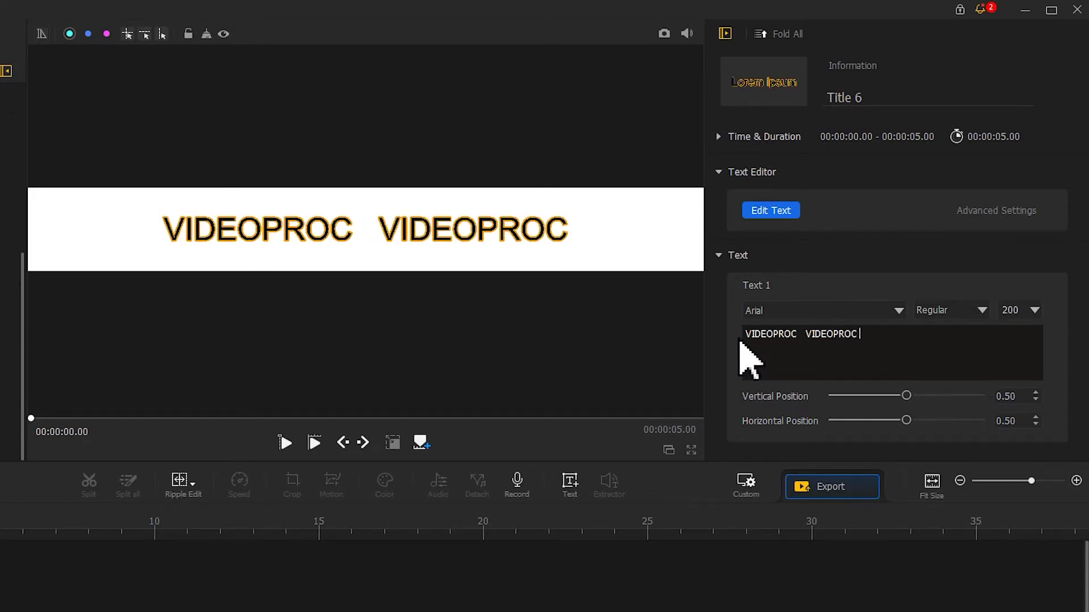
text(  VIDEOPR)
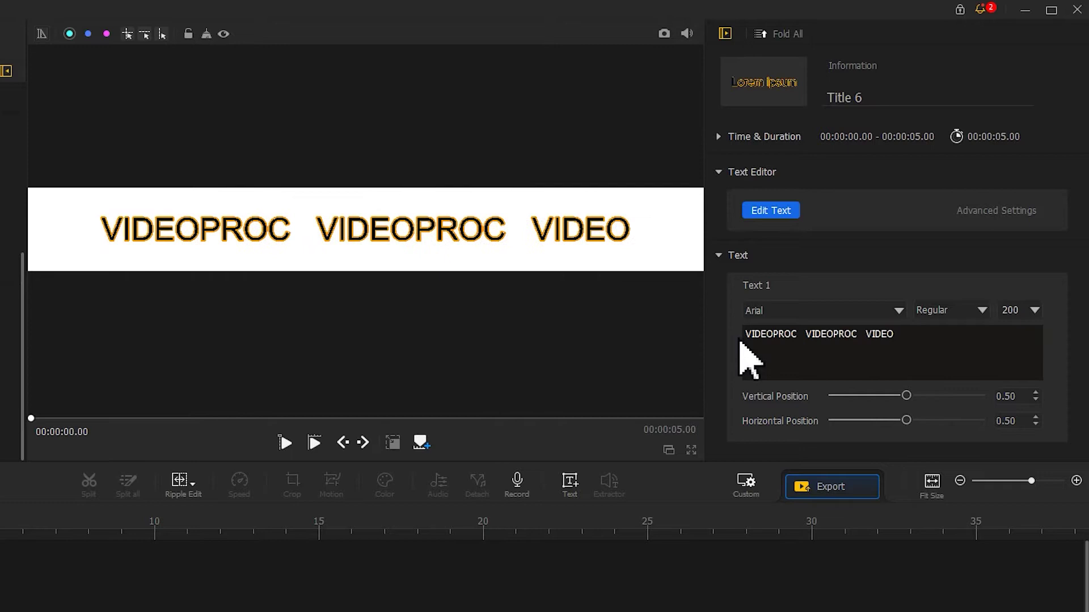
text(OC)
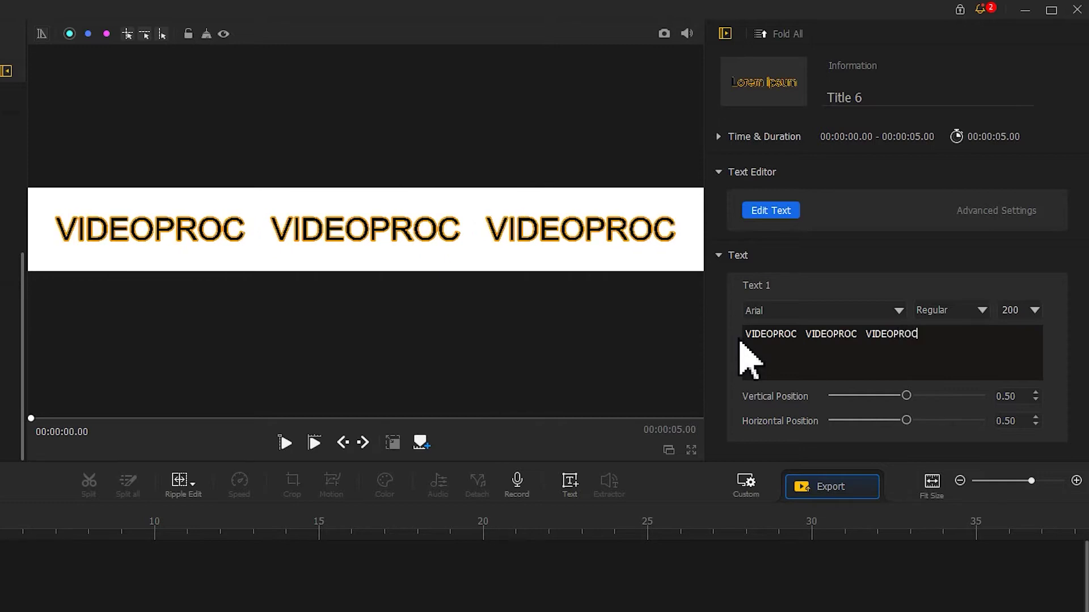
click(800, 310)
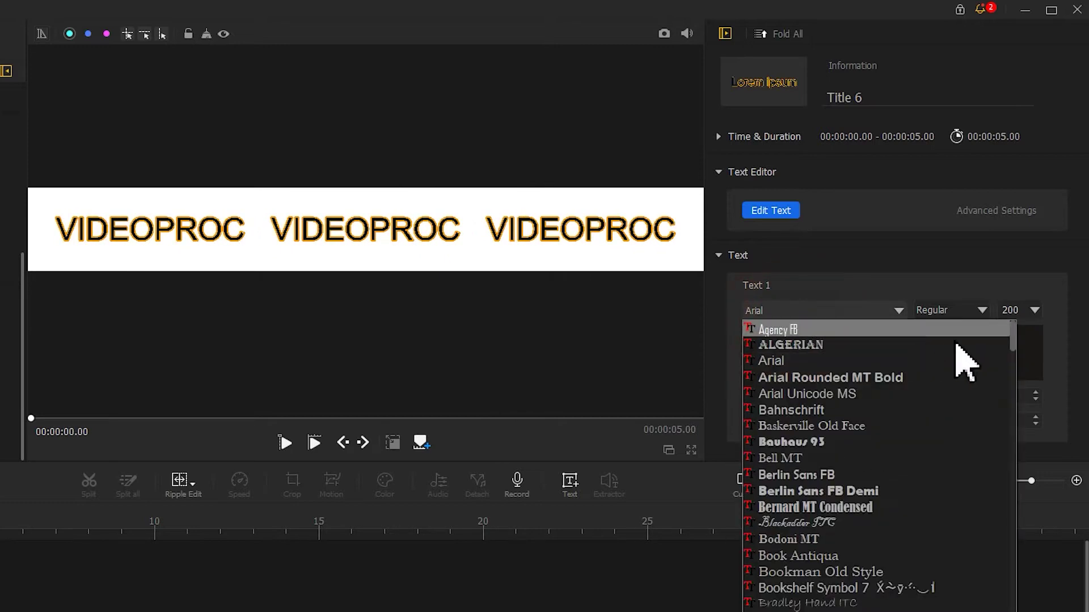
drag(1009, 338, 1015, 471)
click(897, 507)
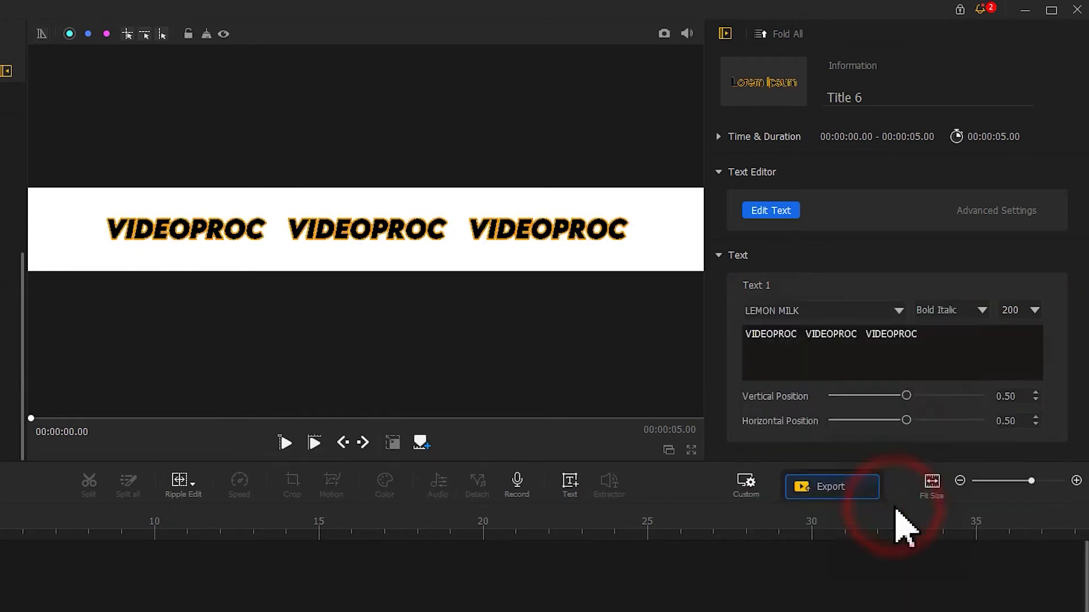
click(933, 312)
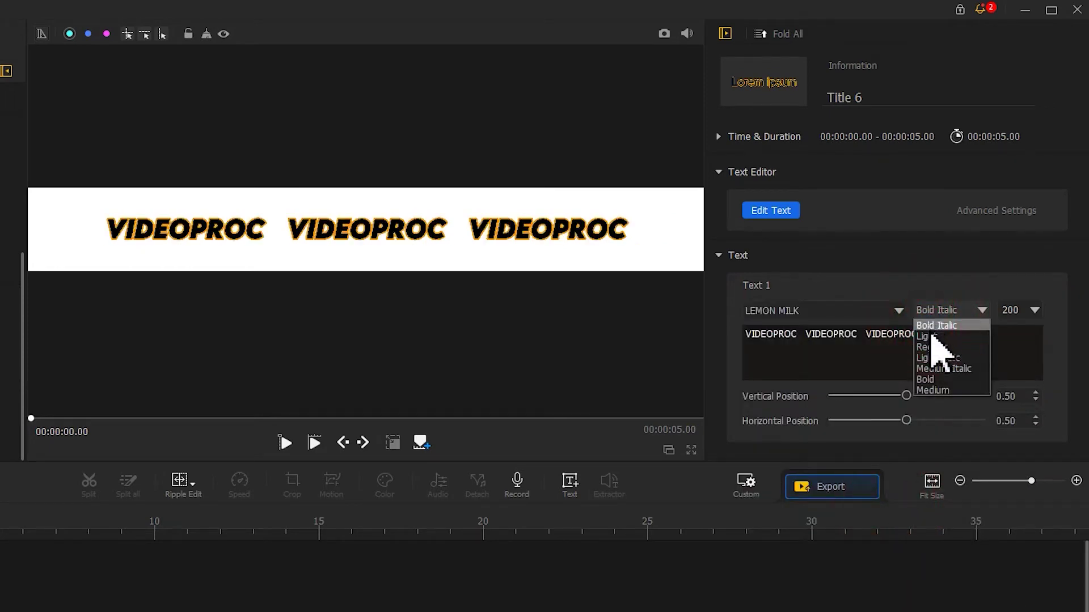
click(940, 391)
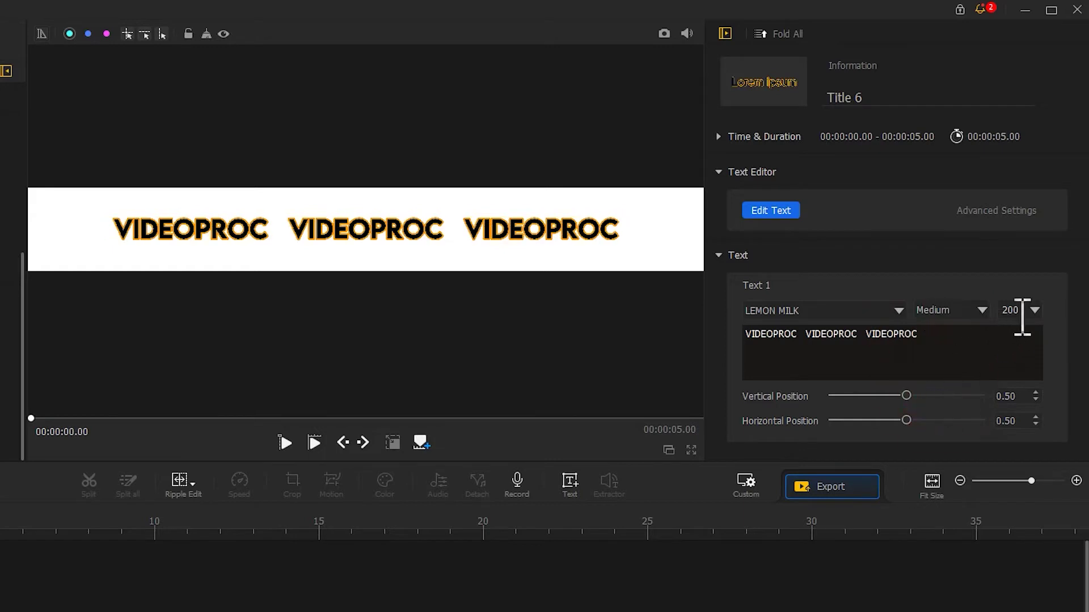
double_click(1028, 312)
text(26)
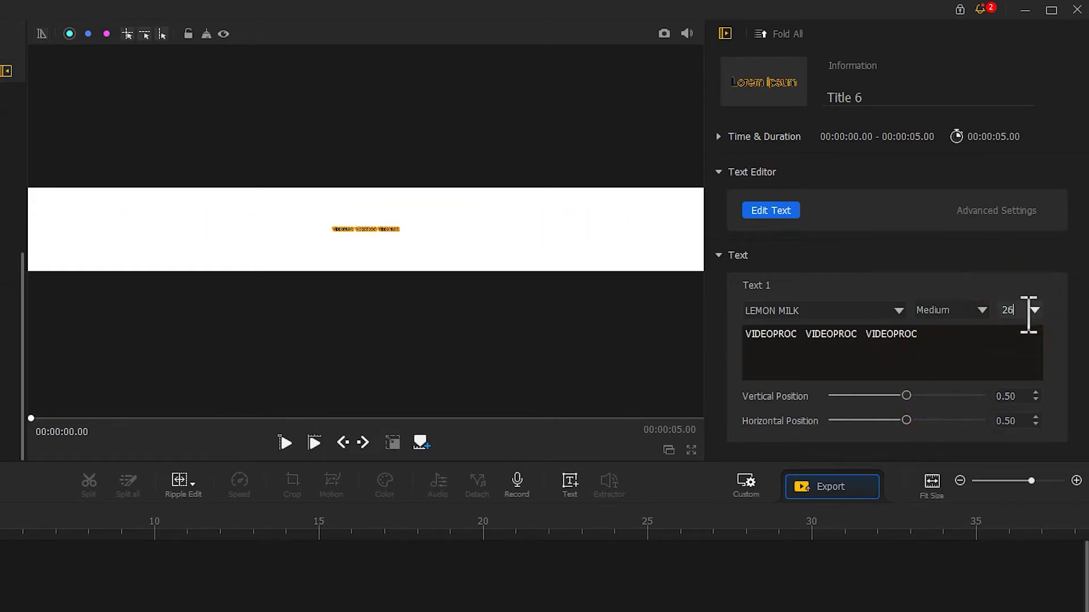
text(5)
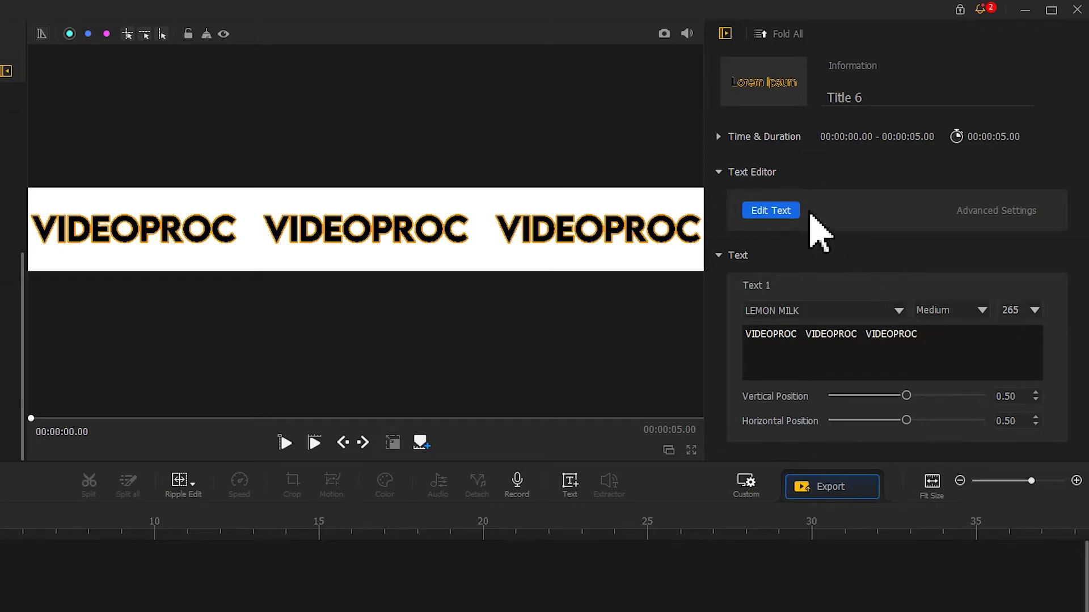
- Make Title 6's text magenta #BD2191, remove its text border, and apply the edits
click(785, 211)
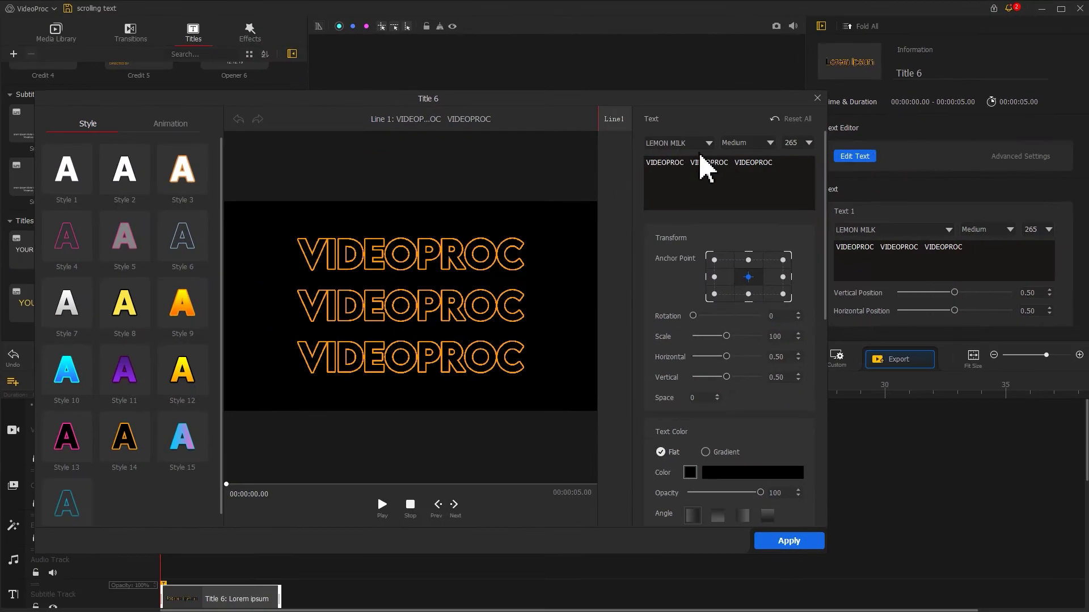
drag(574, 101, 708, 70)
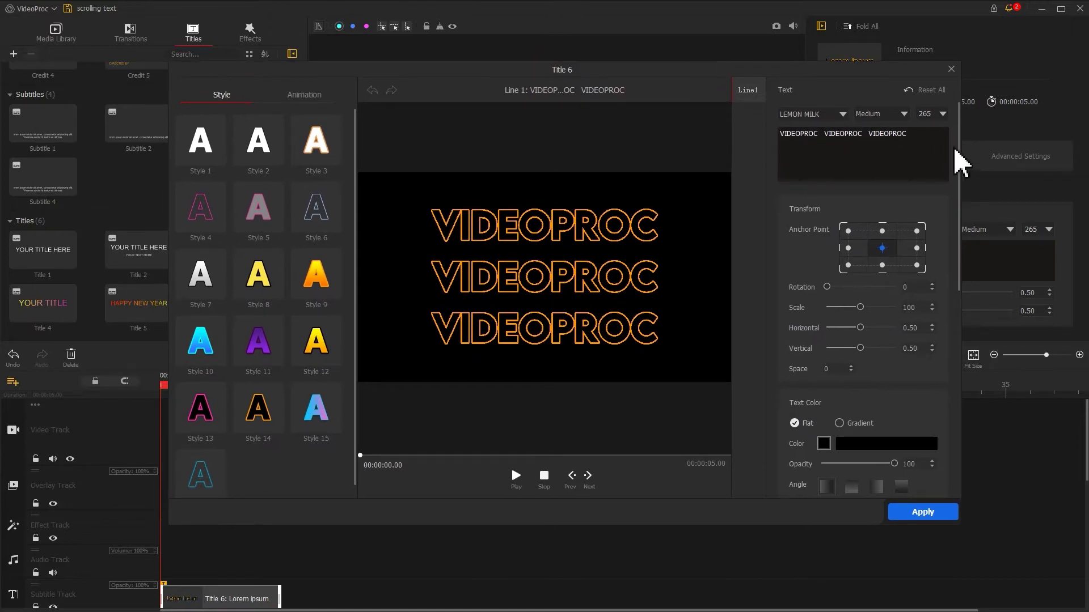
drag(955, 154, 952, 258)
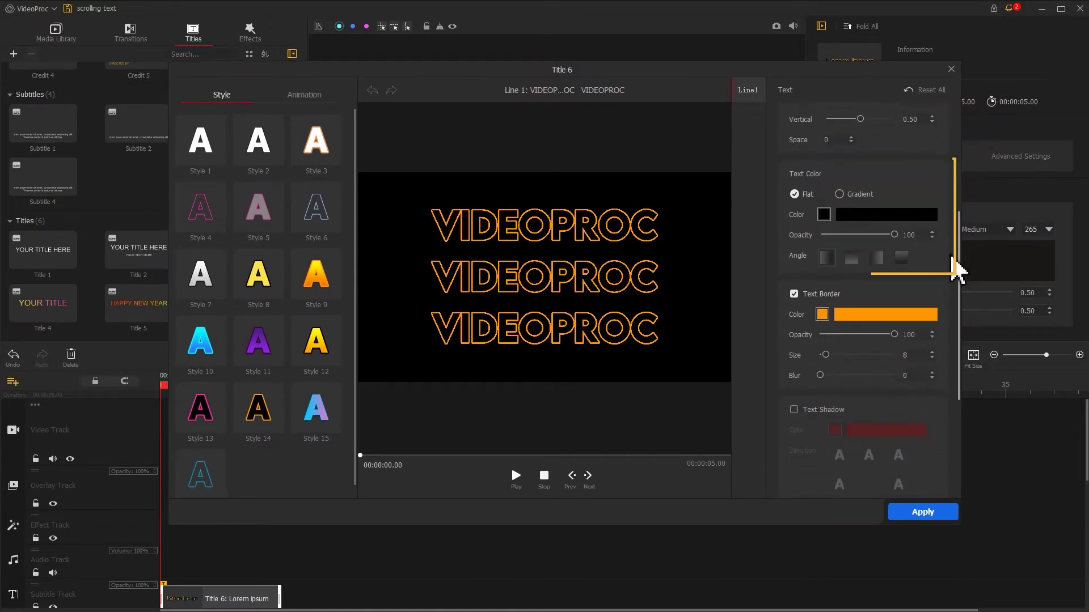
click(823, 216)
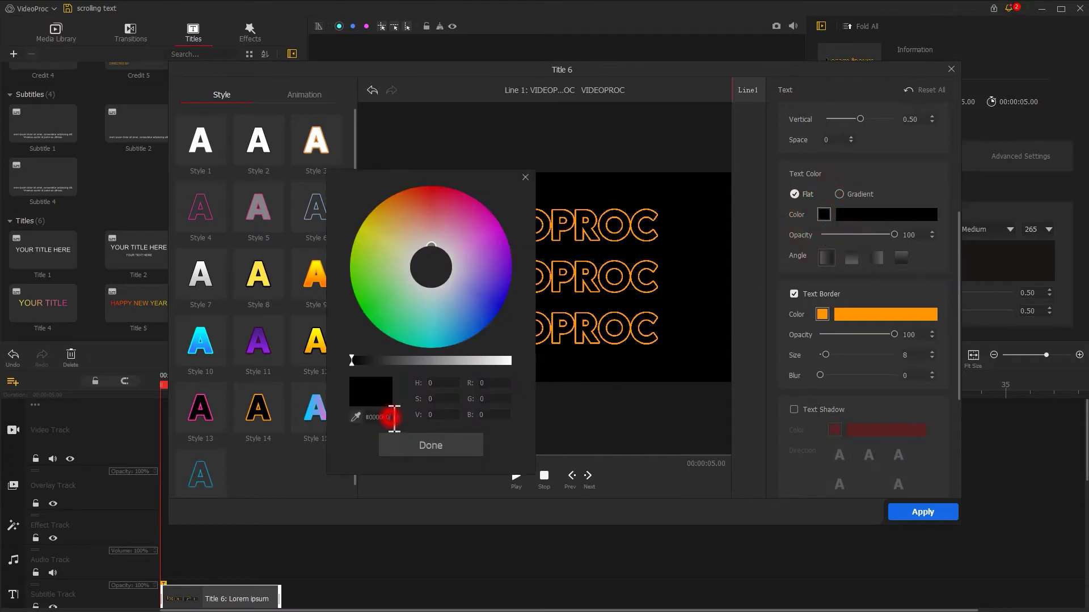
drag(393, 418, 374, 418)
text(B02191)
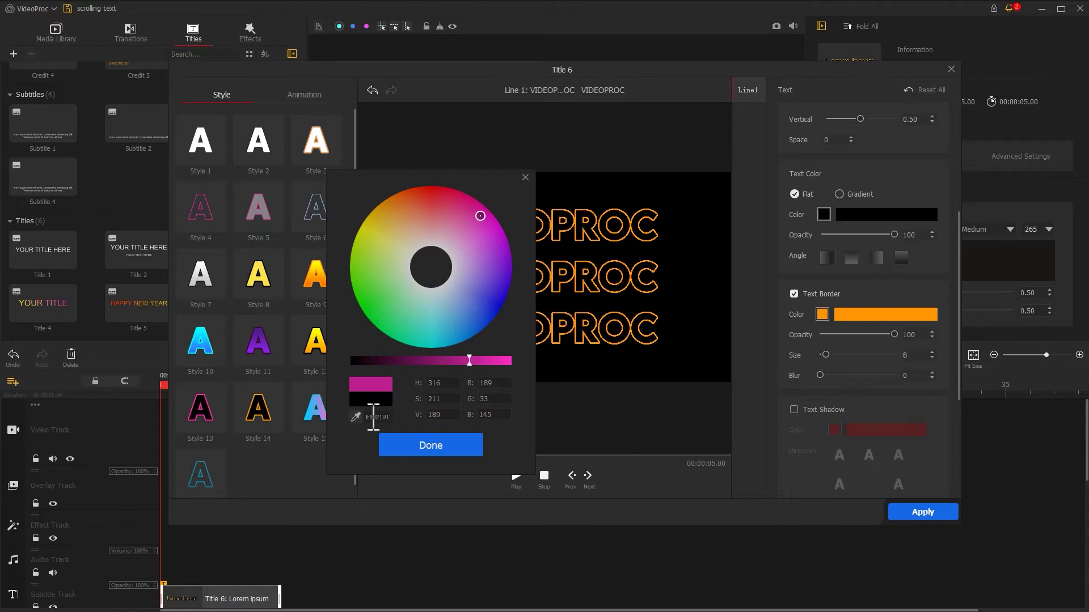
click(412, 454)
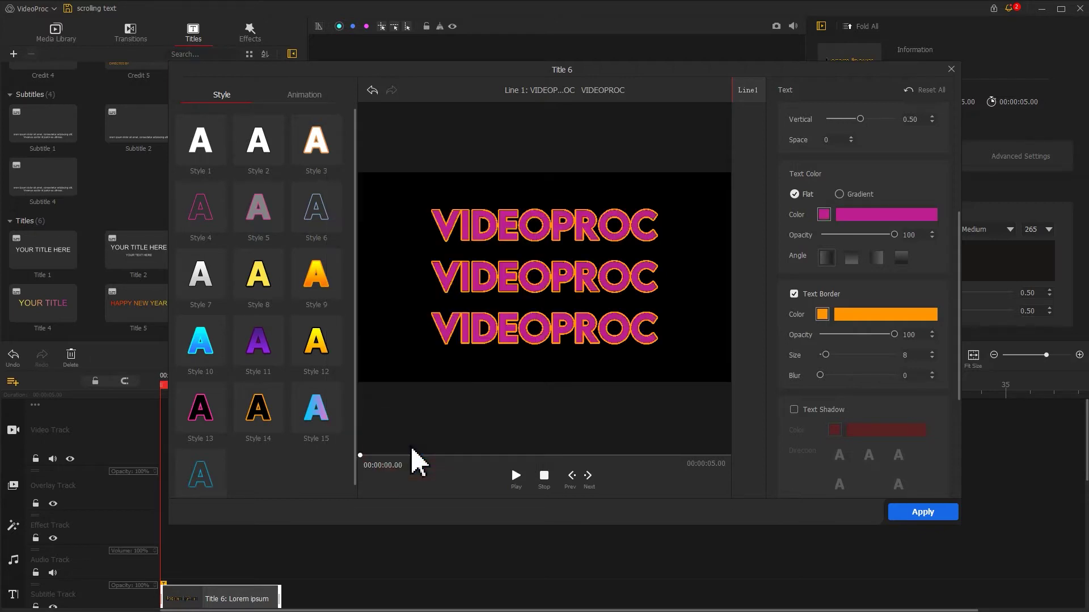
click(794, 294)
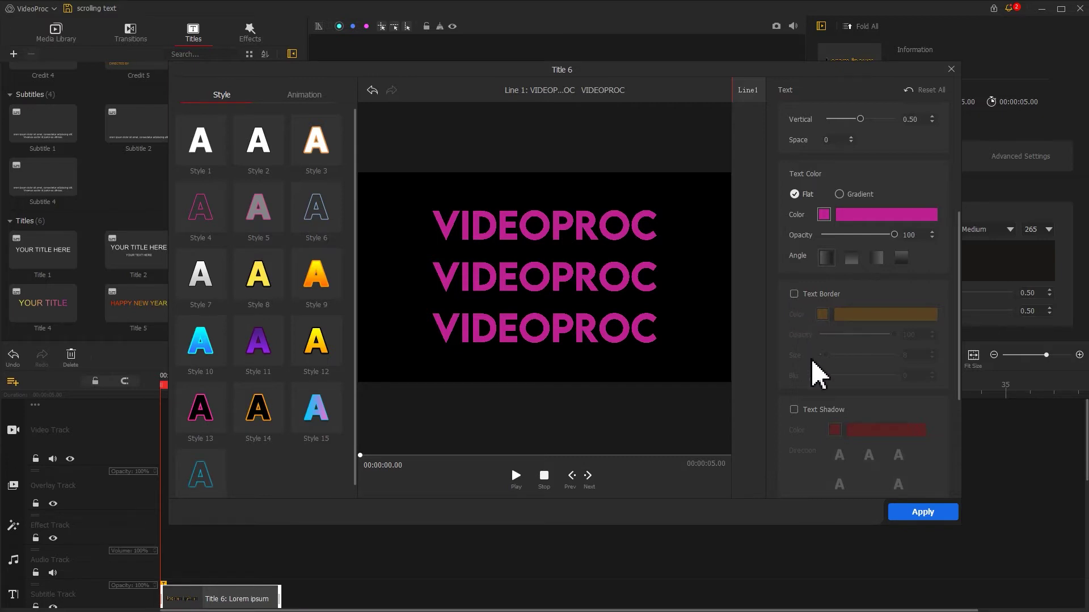
click(912, 513)
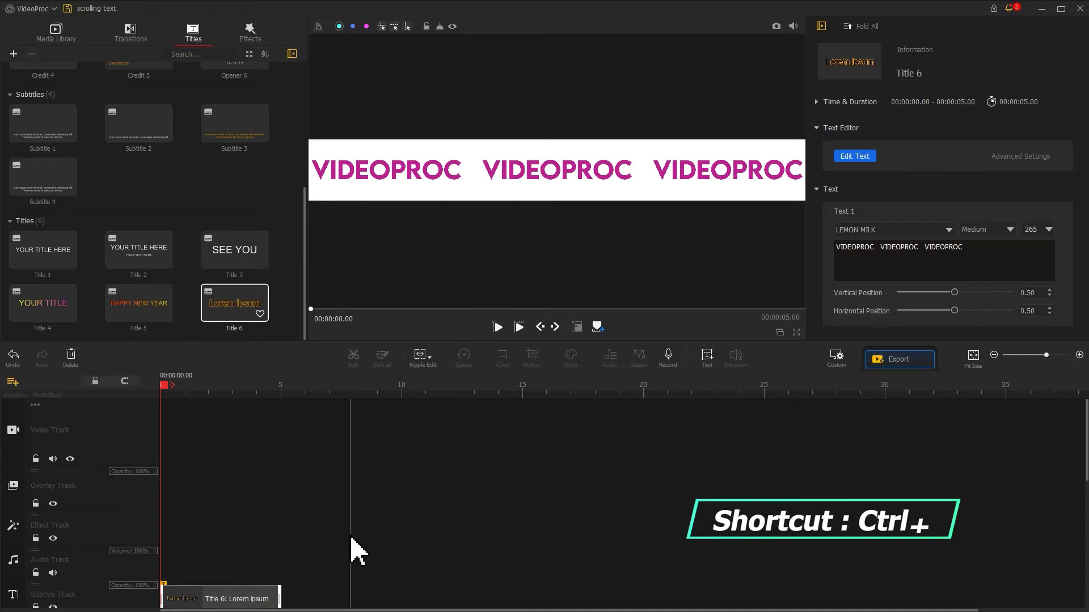
- Duplicate the Title 6 clip at 00:00:11.76 on the subtitle track and select the copy
scroll(318, 554, down, 2)
click(253, 537)
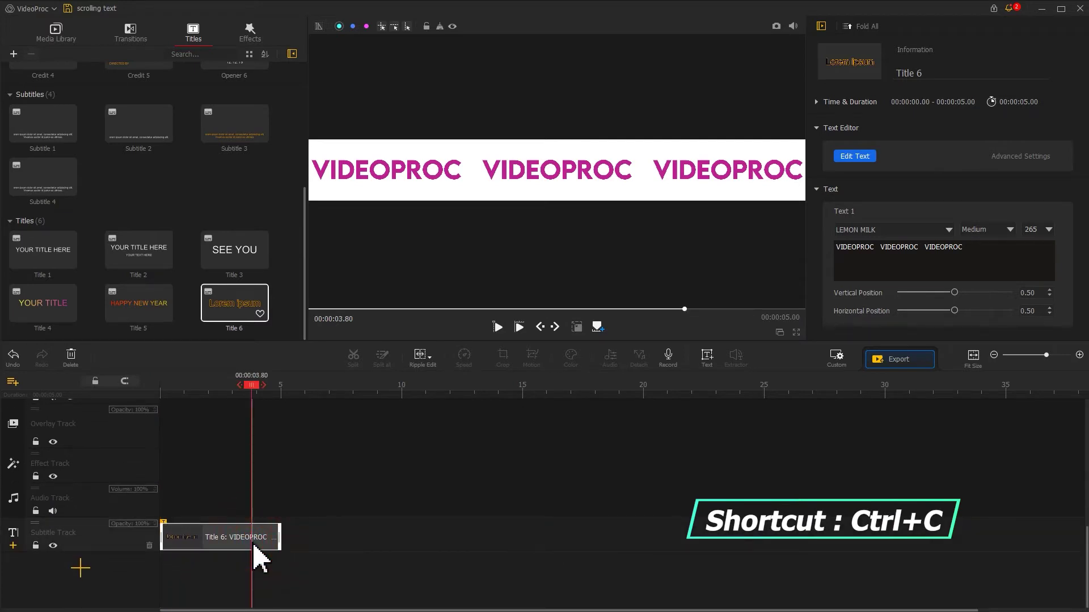
click(445, 391)
key(ctrl+v)
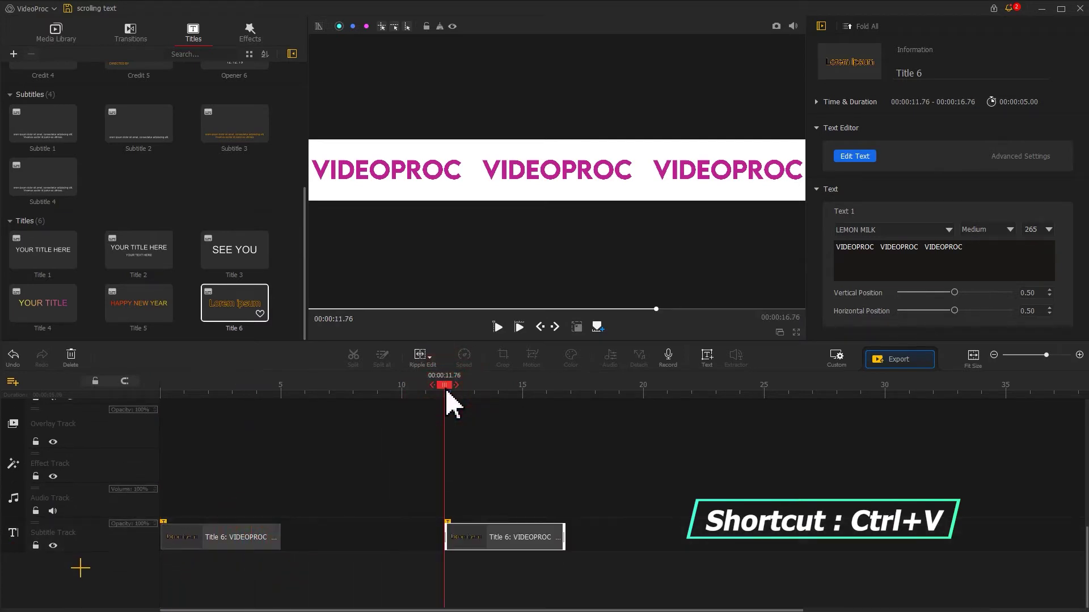
click(497, 539)
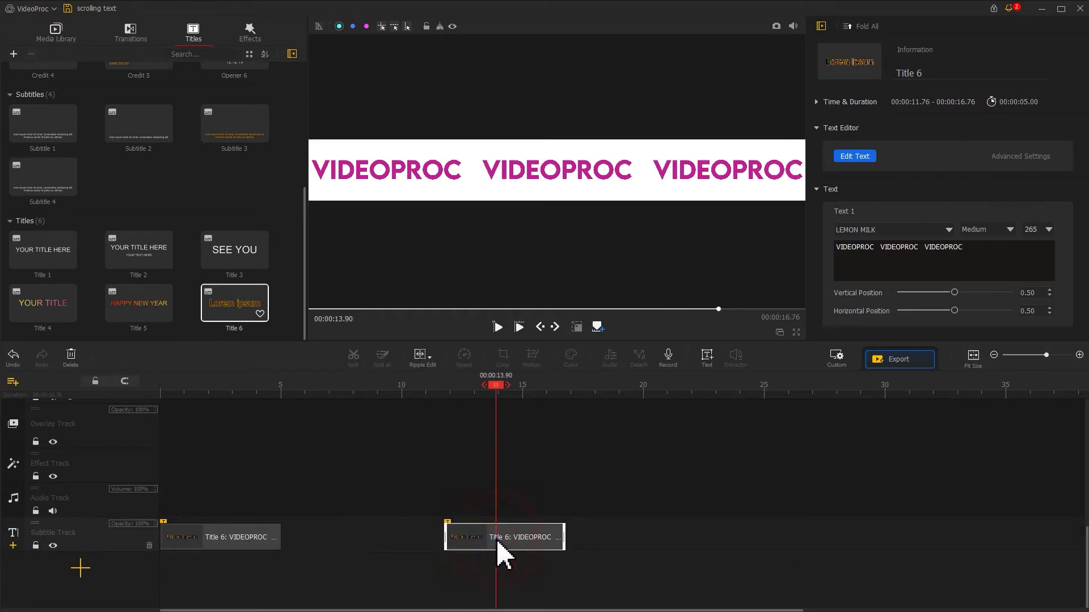
- Copy the magenta hex value, then change the second title's text colour to white
click(856, 156)
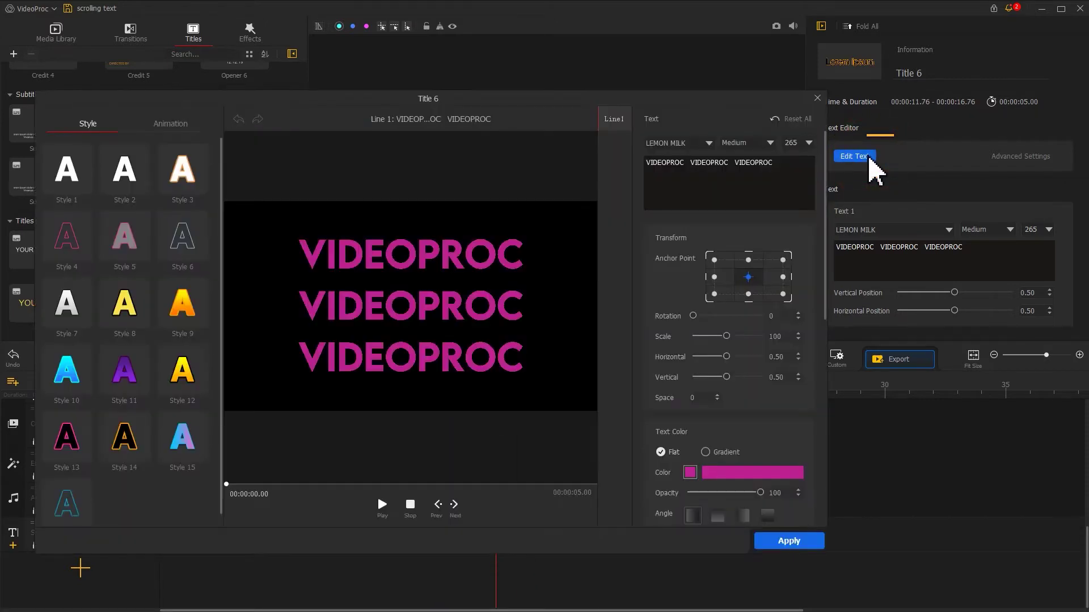
drag(574, 96, 729, 64)
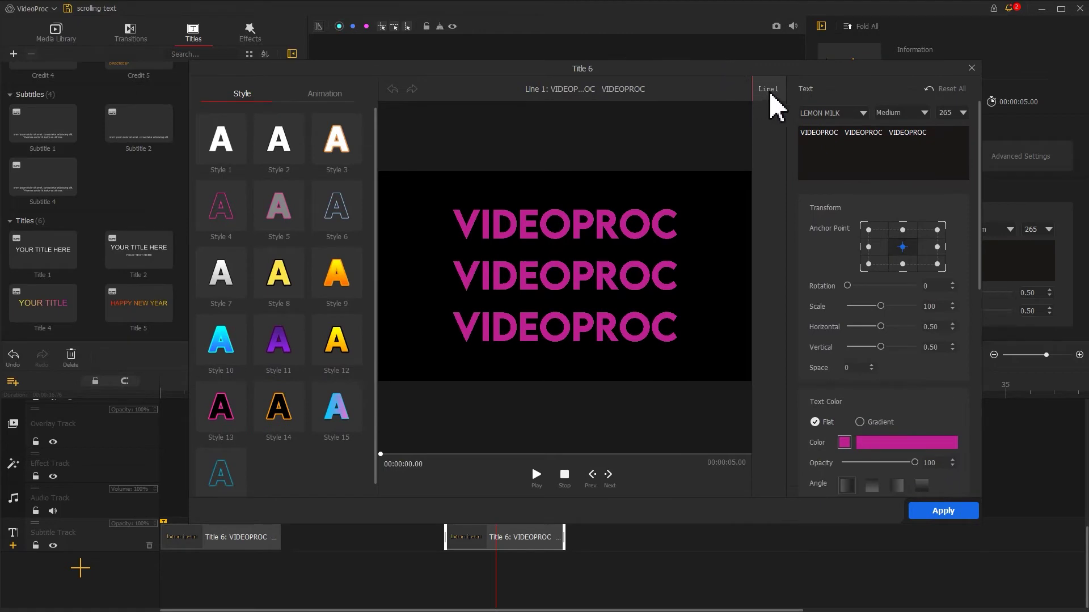
drag(981, 158, 976, 263)
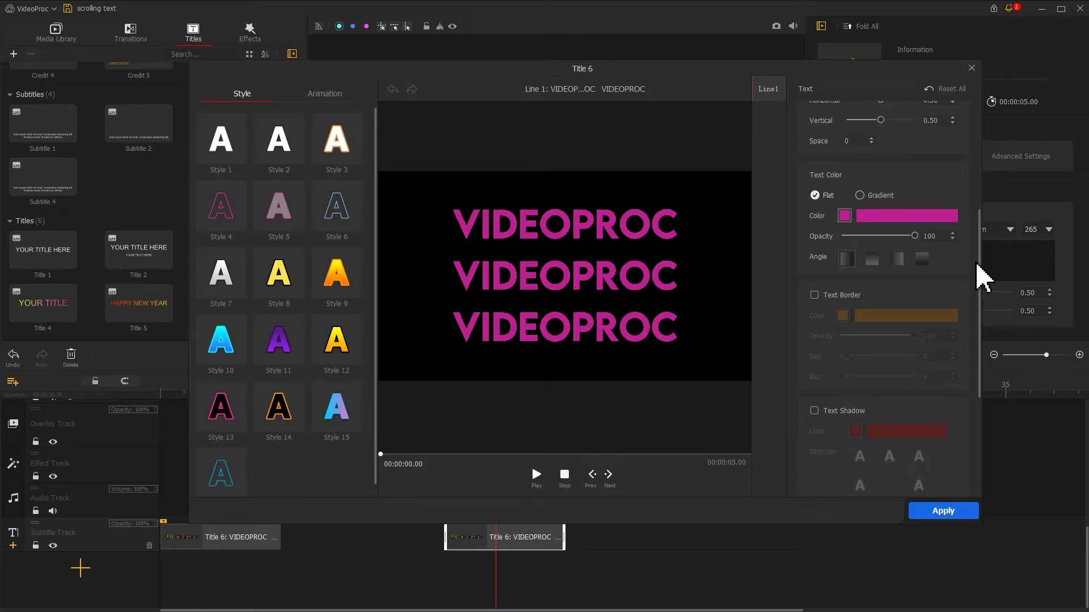
click(844, 215)
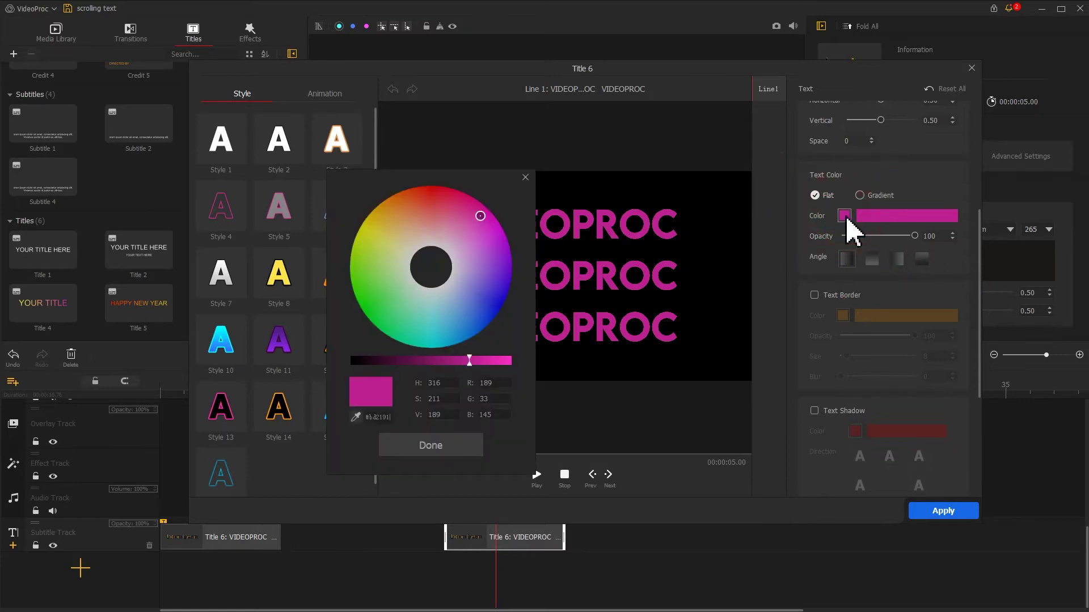
drag(390, 417, 363, 418)
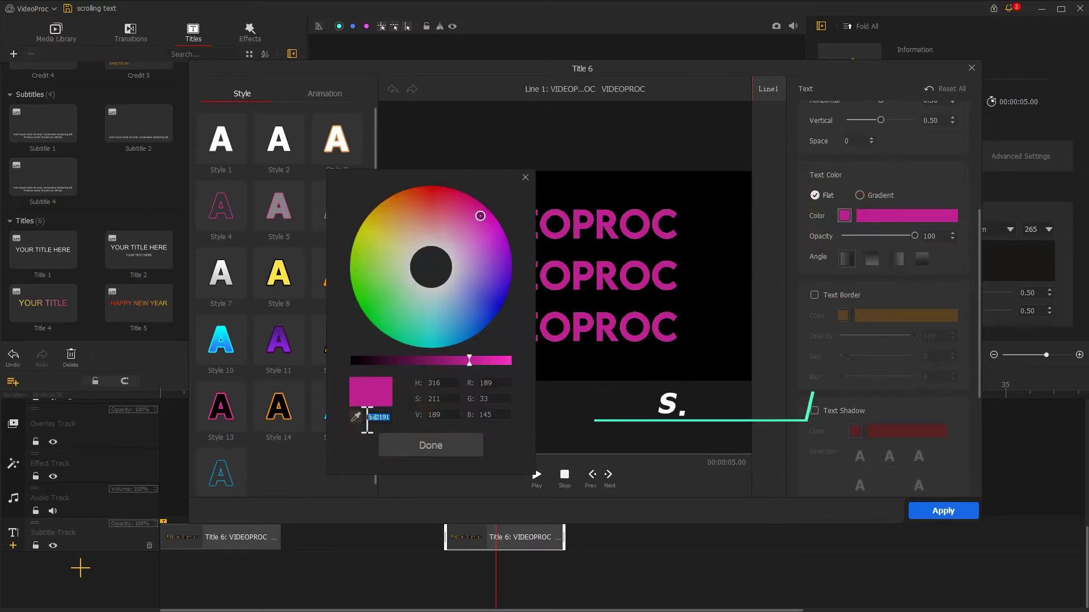
key(ctrl+c)
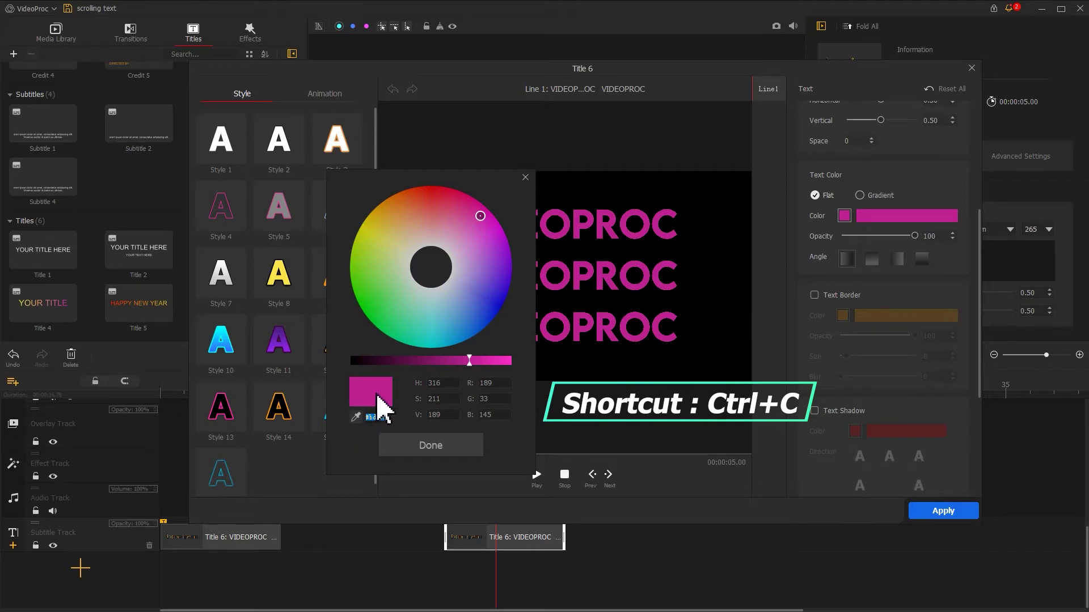
click(420, 285)
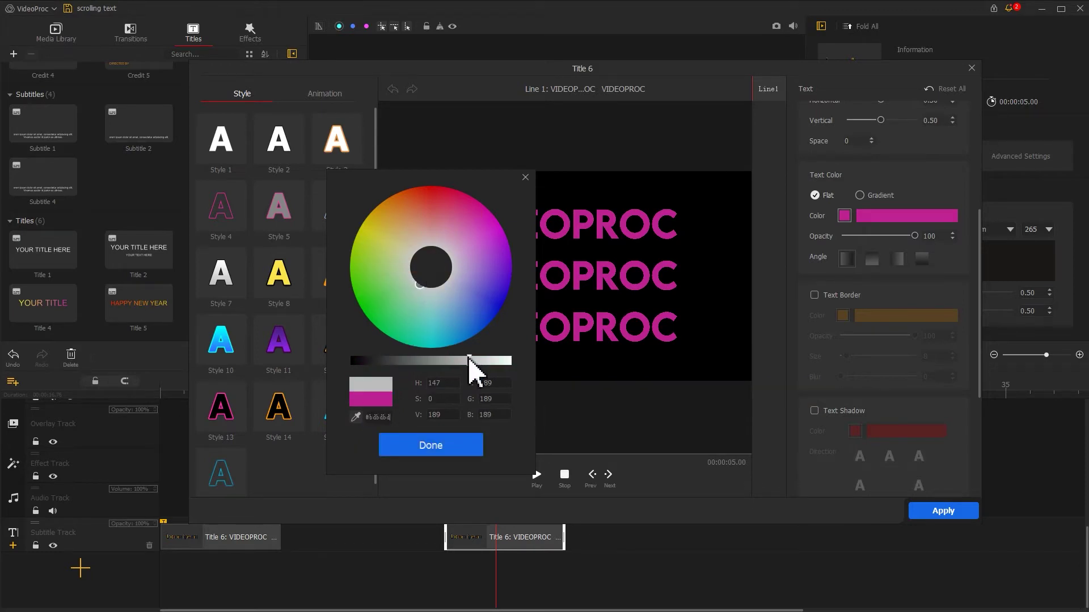
drag(470, 362, 547, 361)
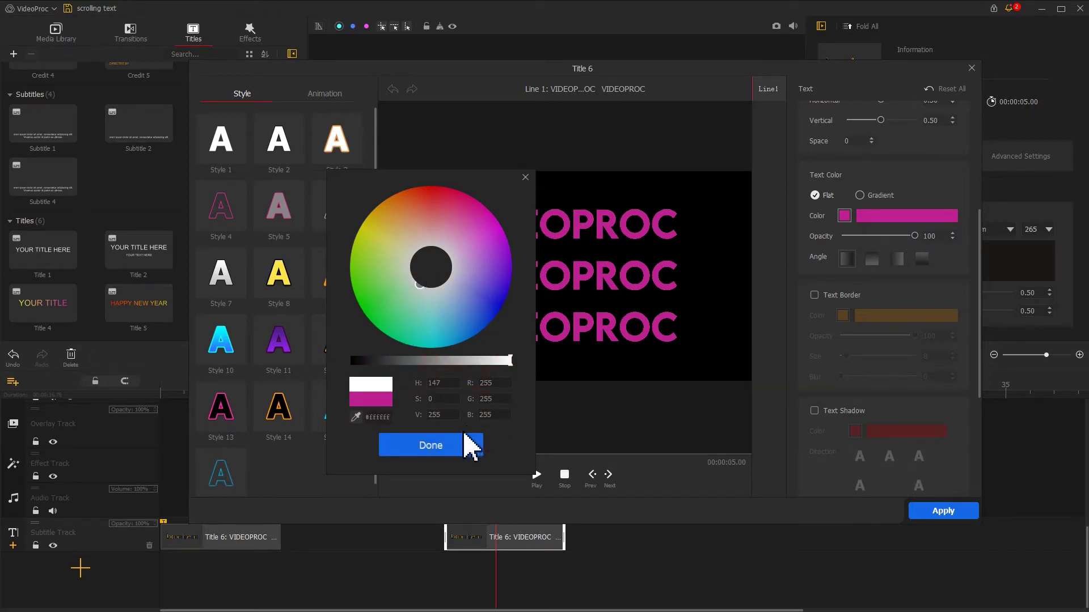
click(457, 446)
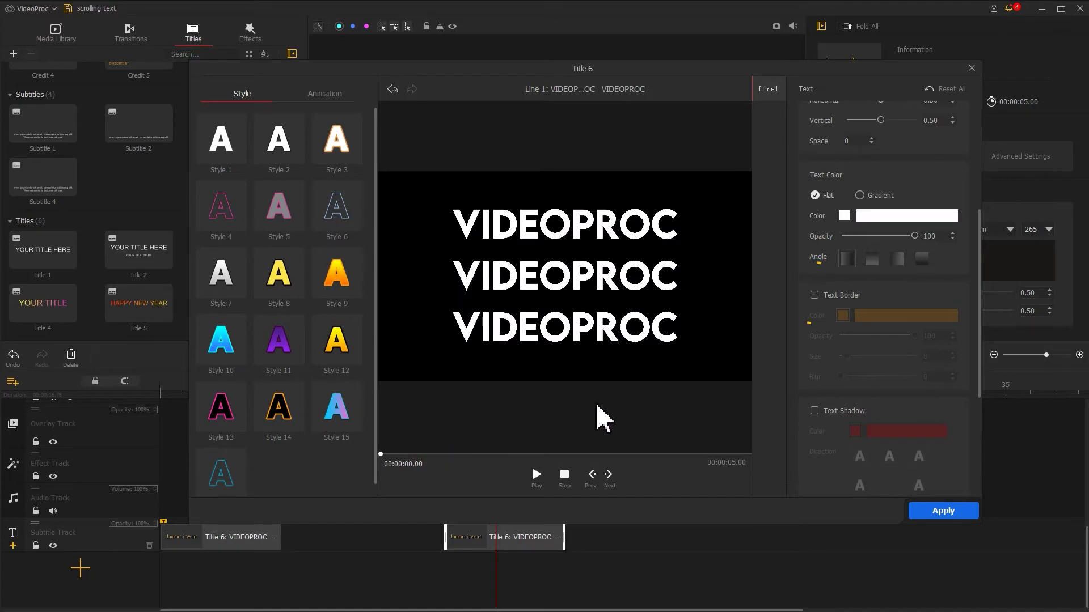
- Turn the second title's text border back on and set its colour to magenta #BD2191
click(814, 295)
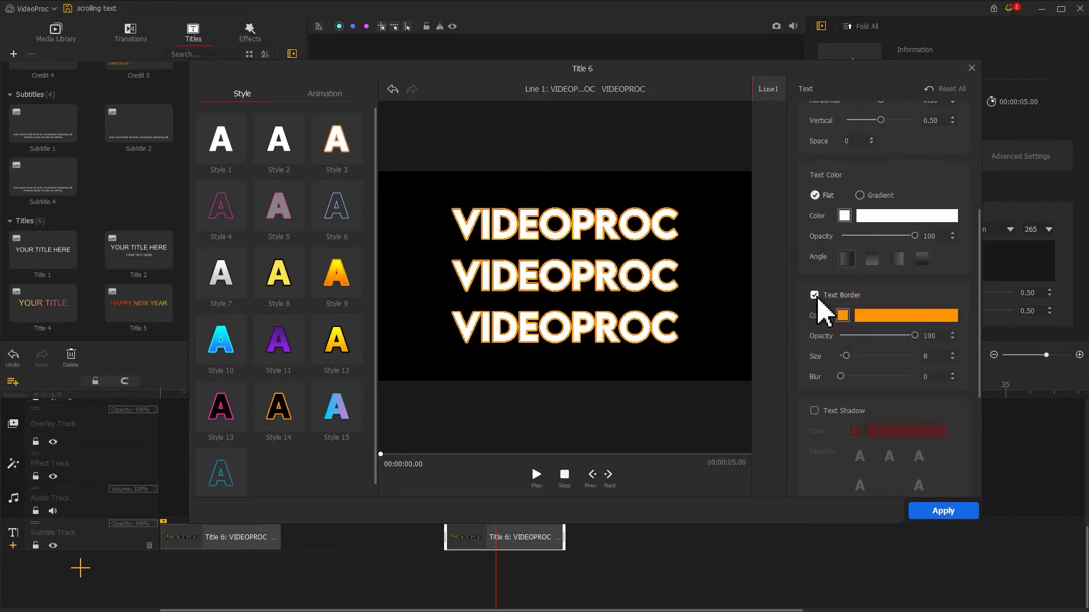
click(842, 316)
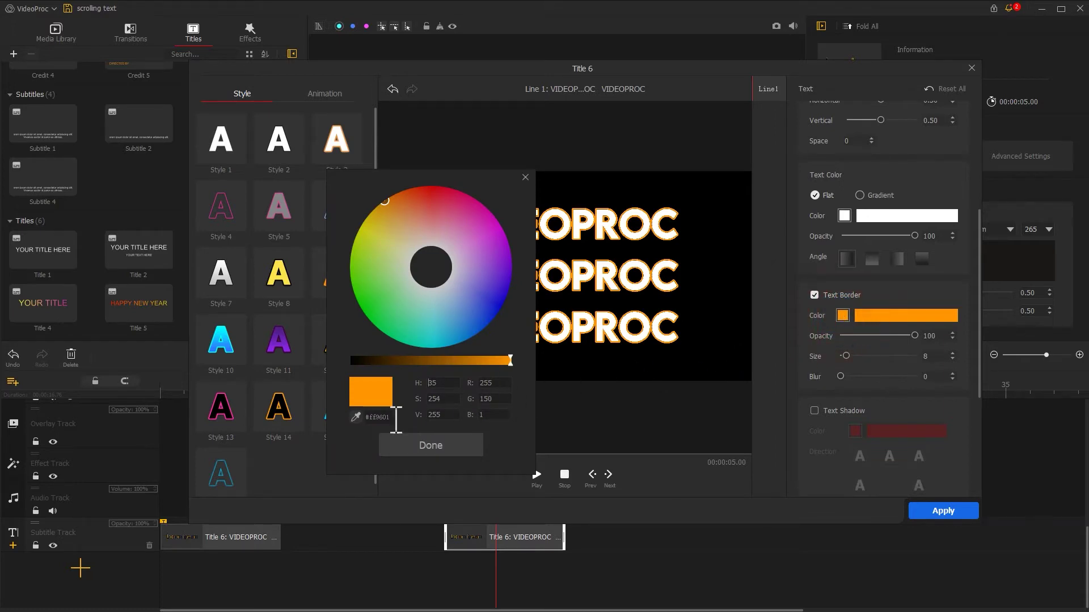
double_click(380, 417)
key(ctrl+v)
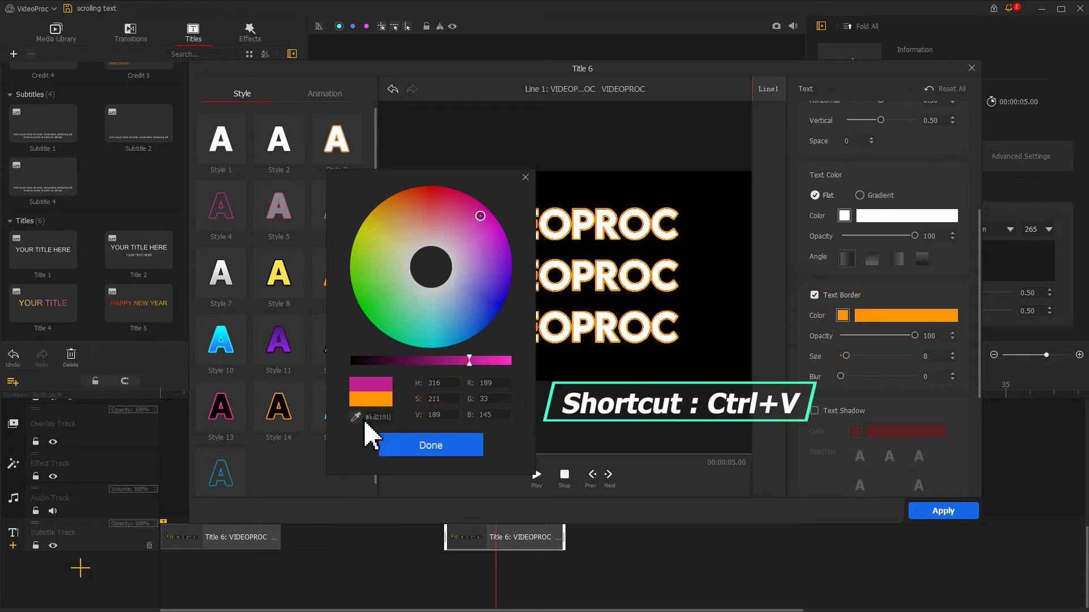
click(406, 448)
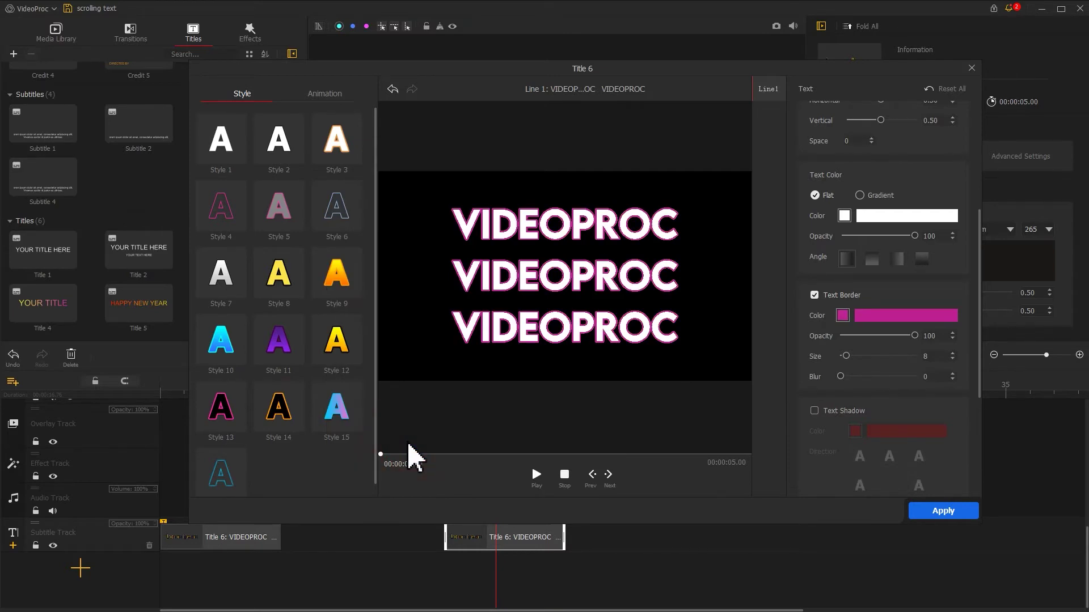
- Apply the hollow title, then snapshot it and the solid magenta title at about 3.4 s
click(926, 512)
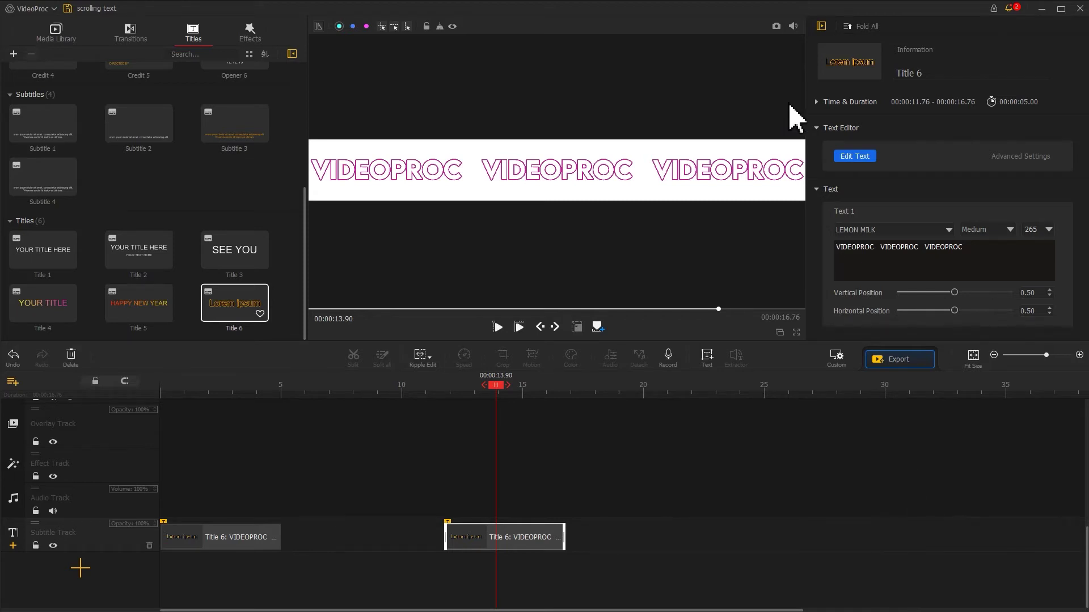
click(776, 27)
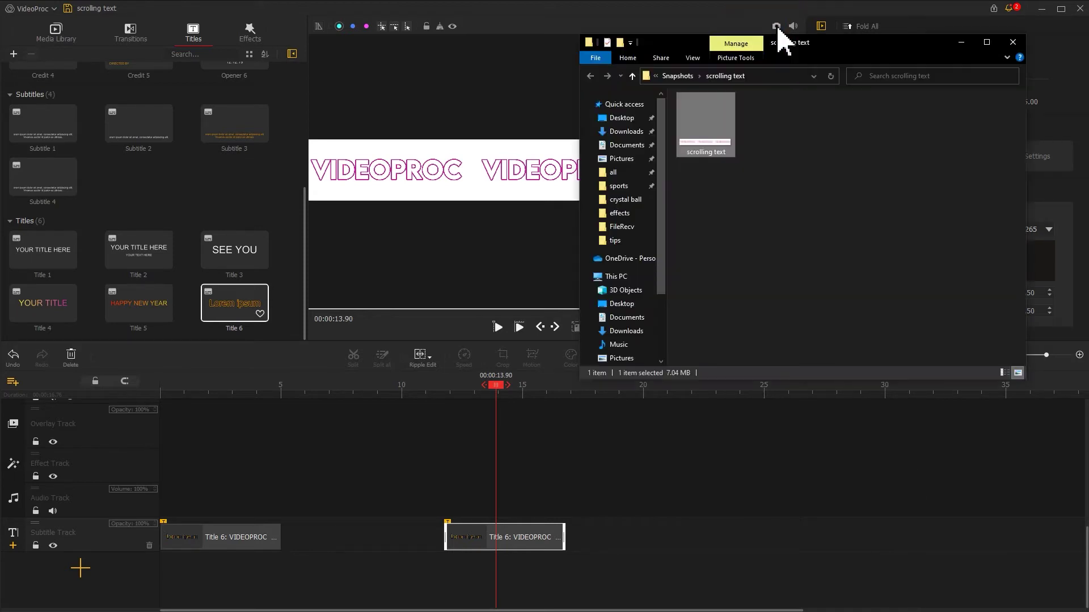
click(244, 386)
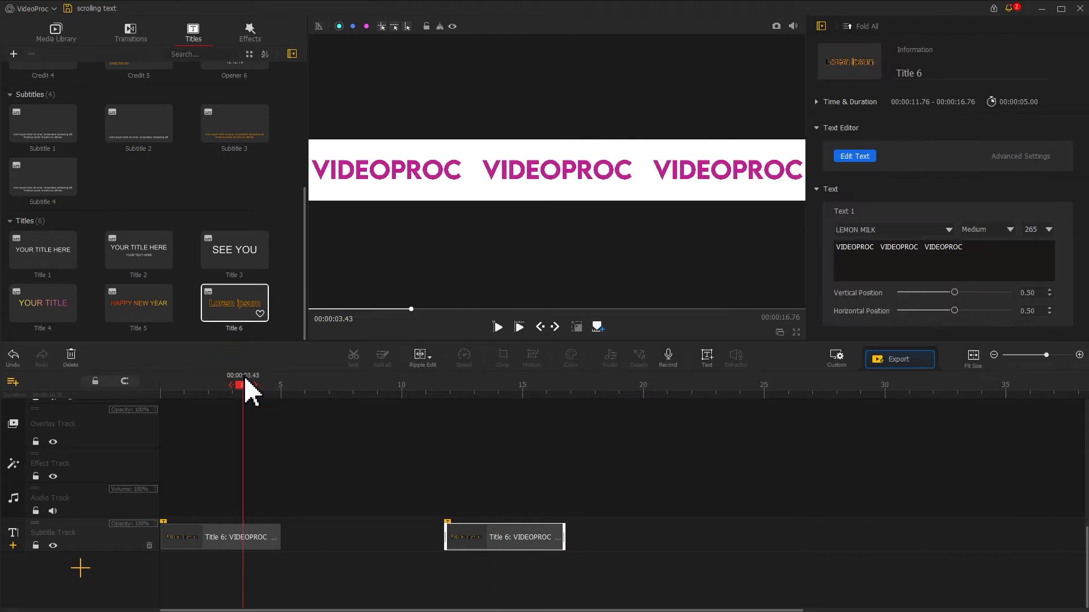
click(776, 26)
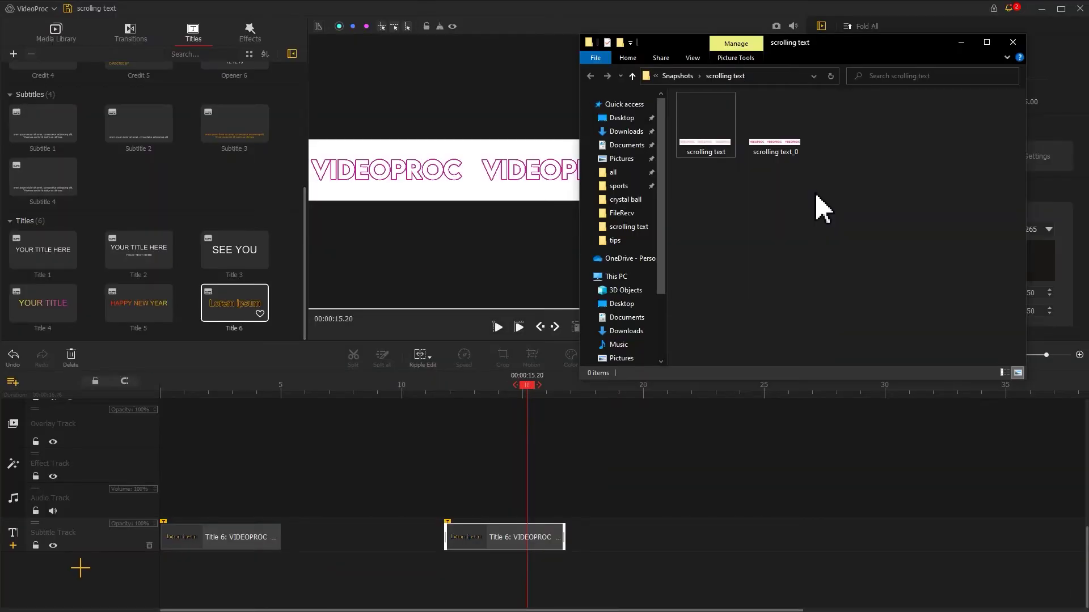
- Import both snapshot images and set the project to 1080P 1920x1080, 30 fps, white background
drag(816, 195, 106, 215)
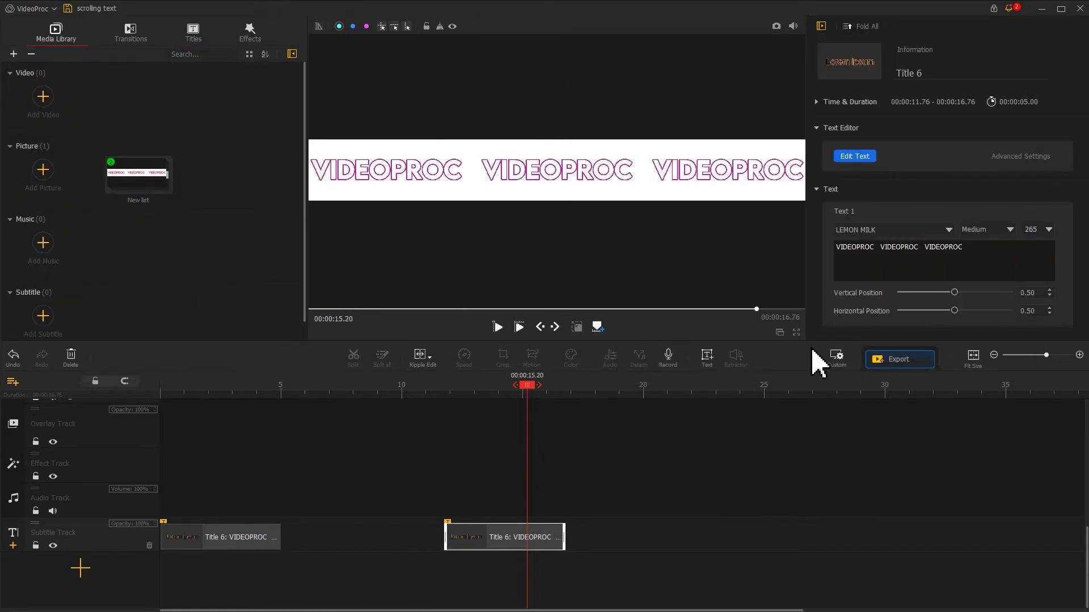
click(837, 357)
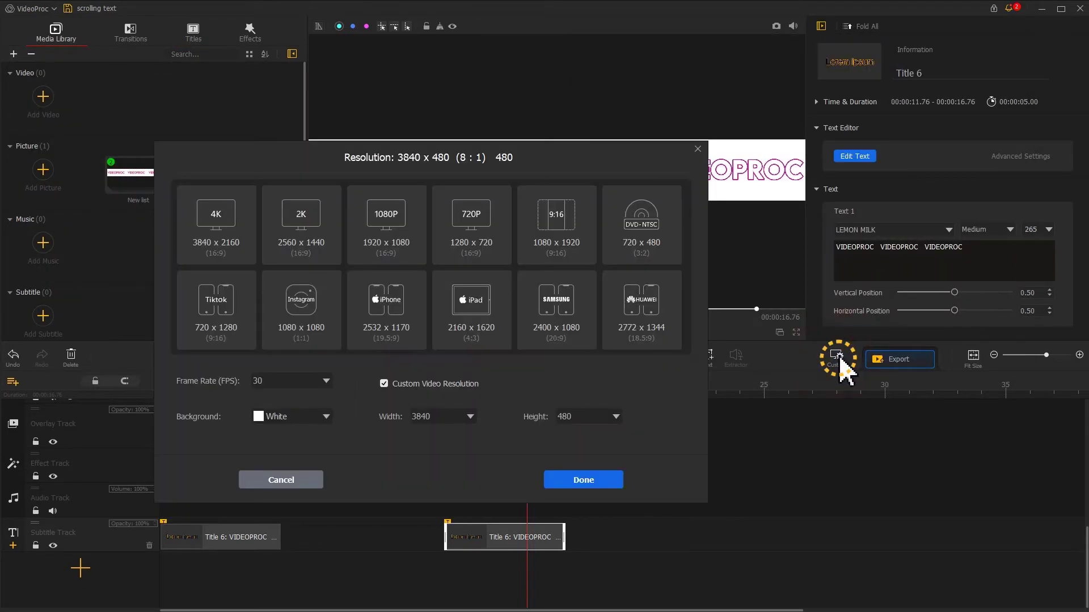
click(412, 230)
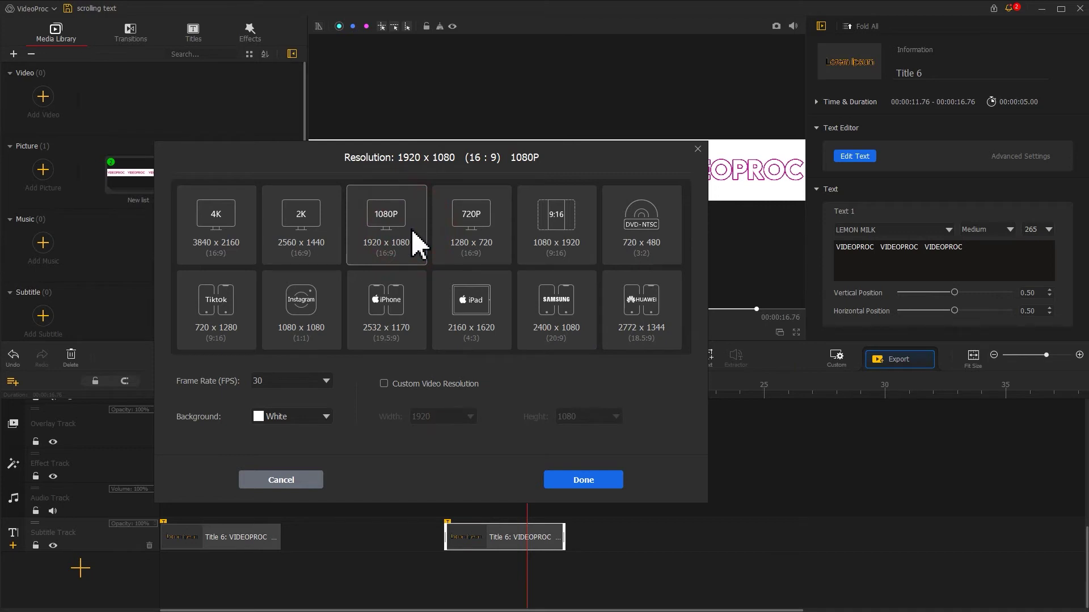
click(604, 482)
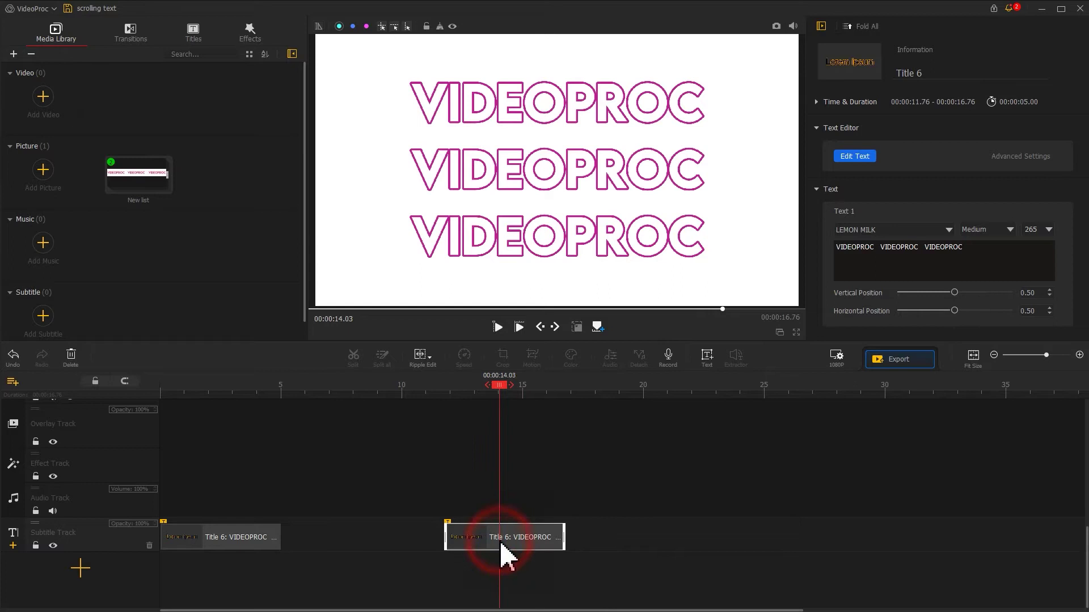
- Delete both Title 6 clips from the timeline
key(Delete)
click(222, 538)
key(Delete)
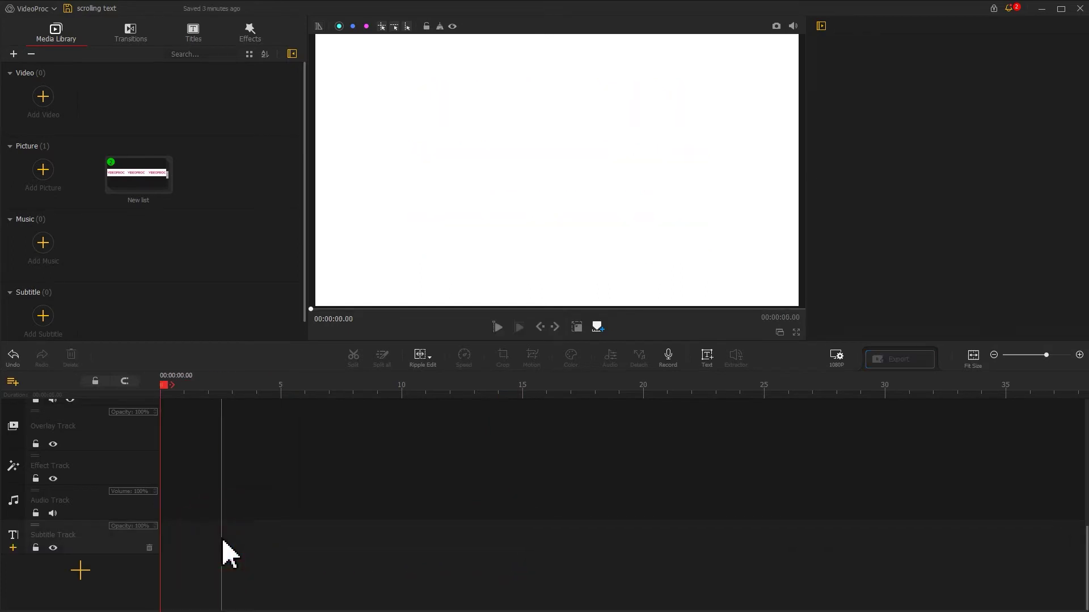
- Add a second overlay track and place scrolling text_0 from New list on Overlay Track at 0 s
click(99, 434)
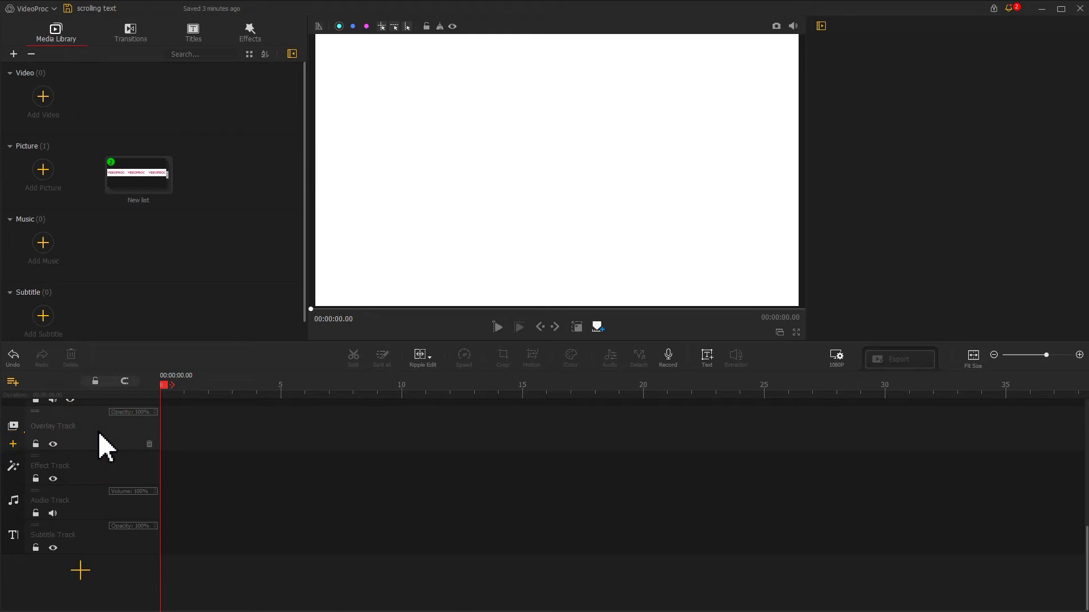
click(13, 444)
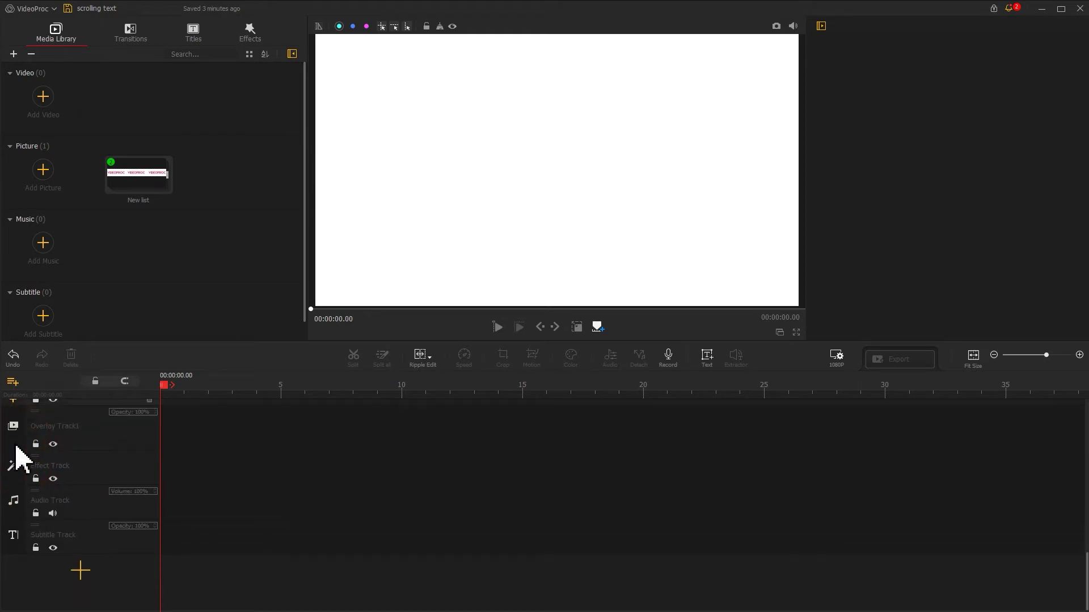
scroll(142, 448, up, 3)
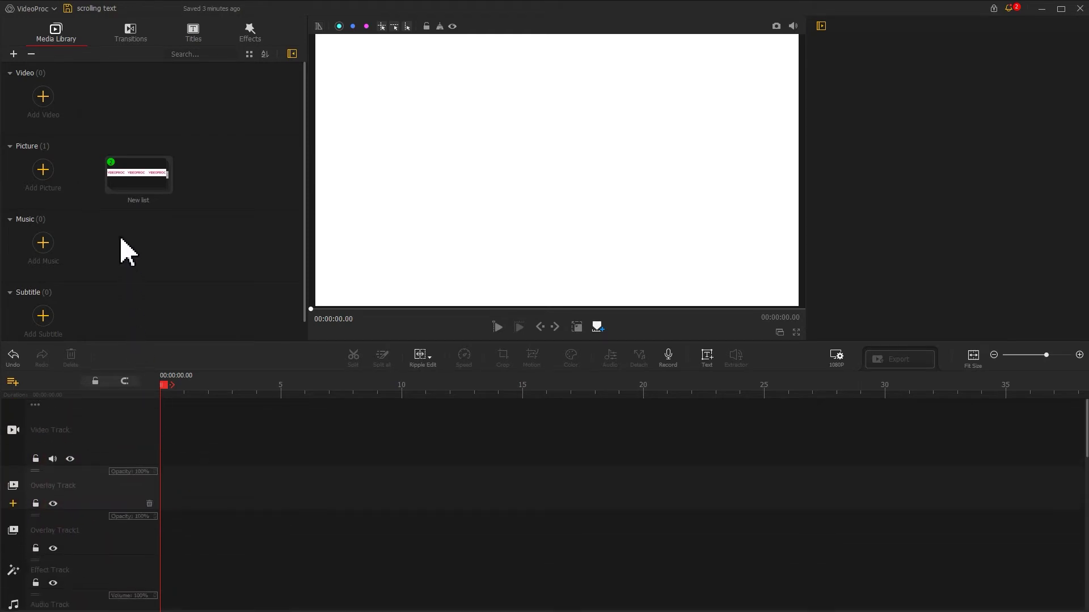
click(136, 174)
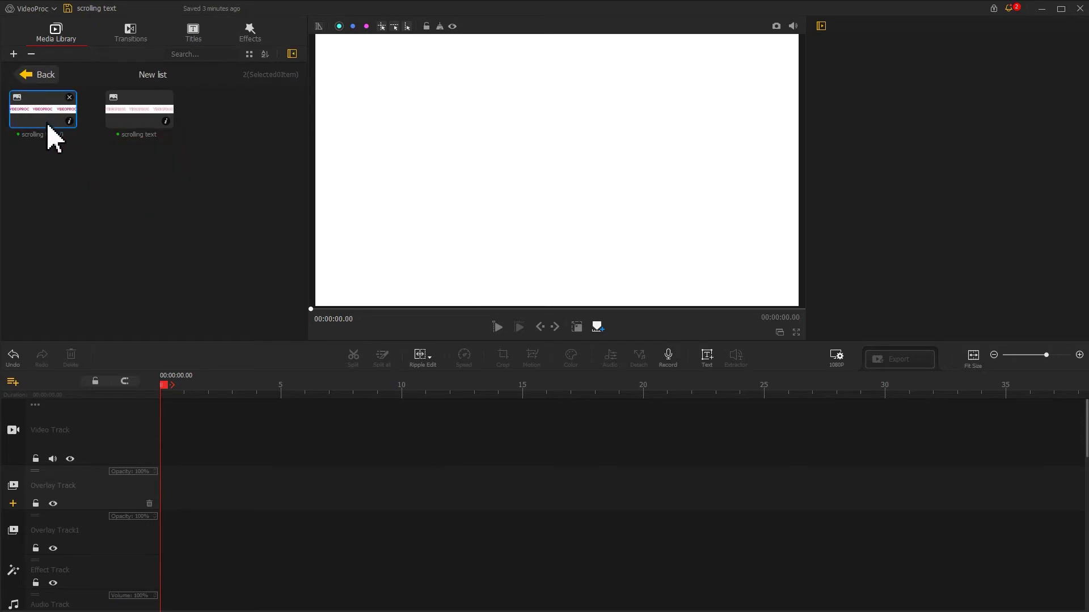
drag(49, 131, 211, 491)
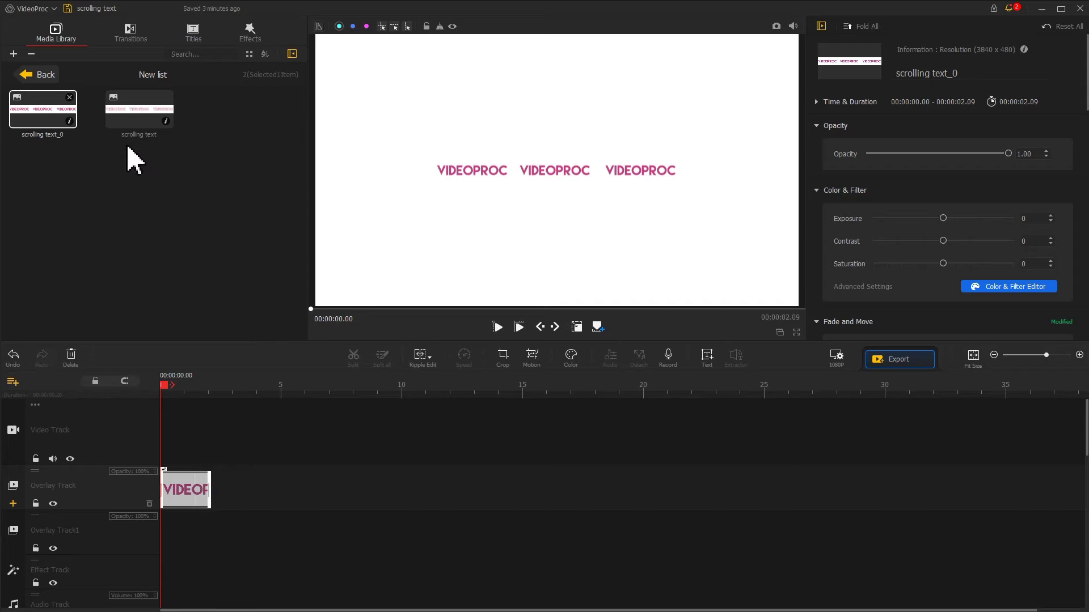
- Put the hollow image on Overlay Track1, then enlarge and tilt the solid bar across the upper left
drag(125, 120, 210, 534)
click(188, 494)
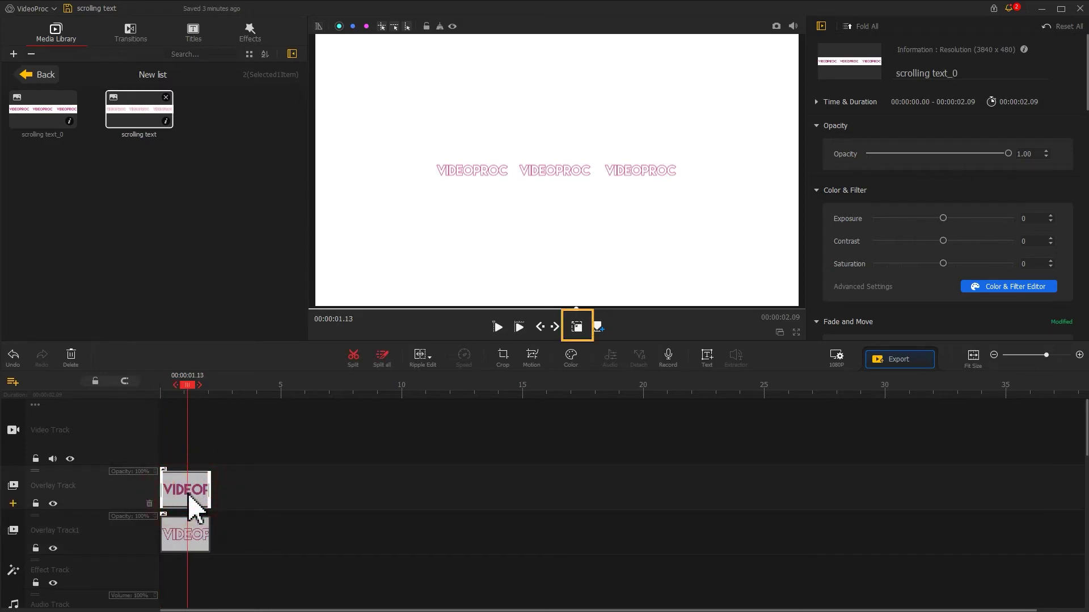
click(576, 328)
drag(435, 185, 345, 250)
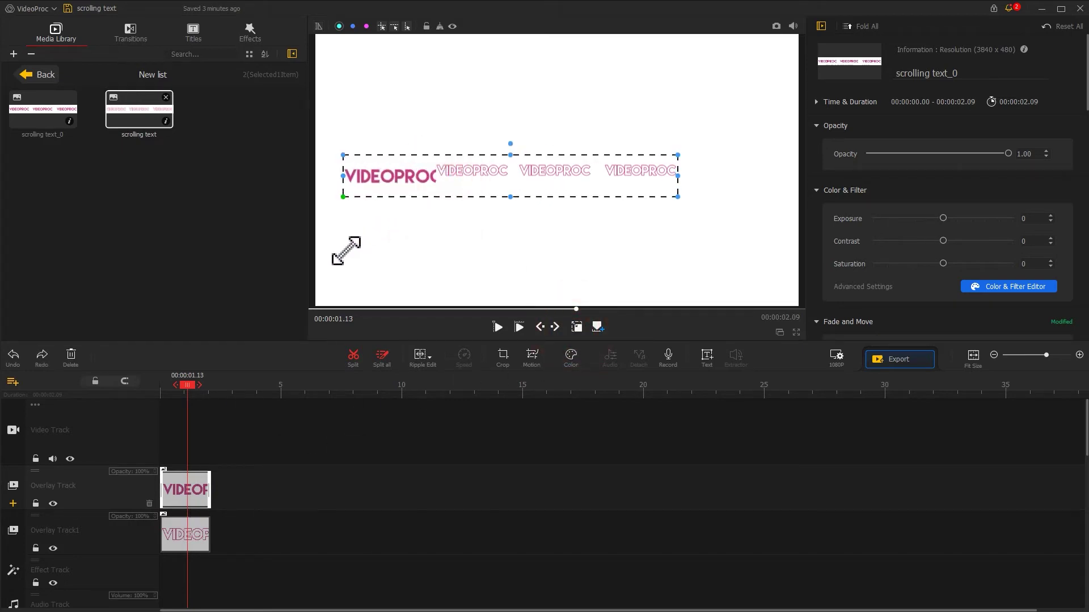
drag(679, 200, 731, 255)
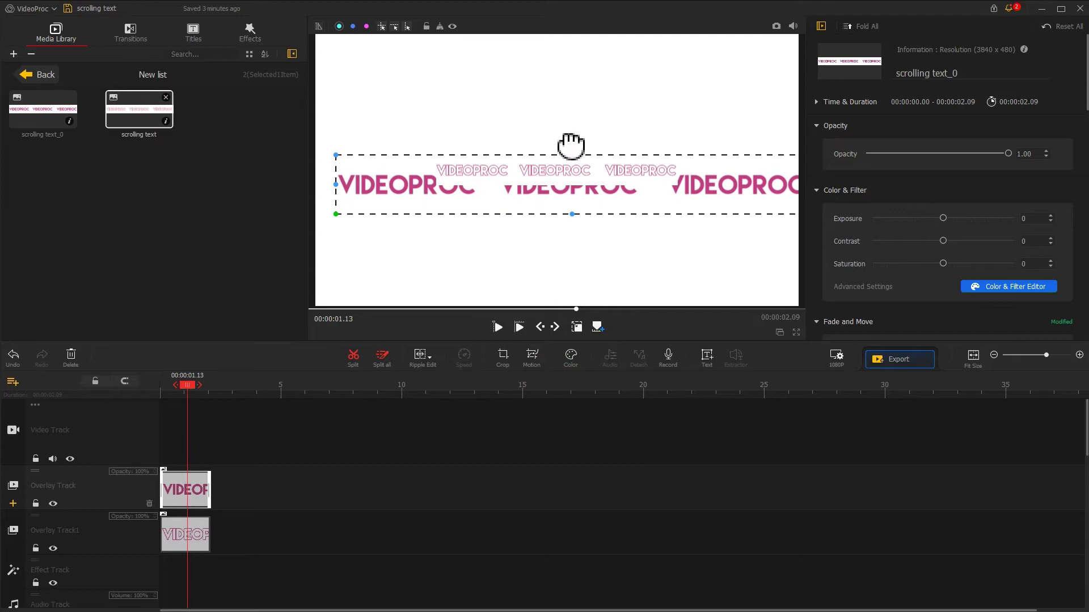
drag(571, 141, 555, 26)
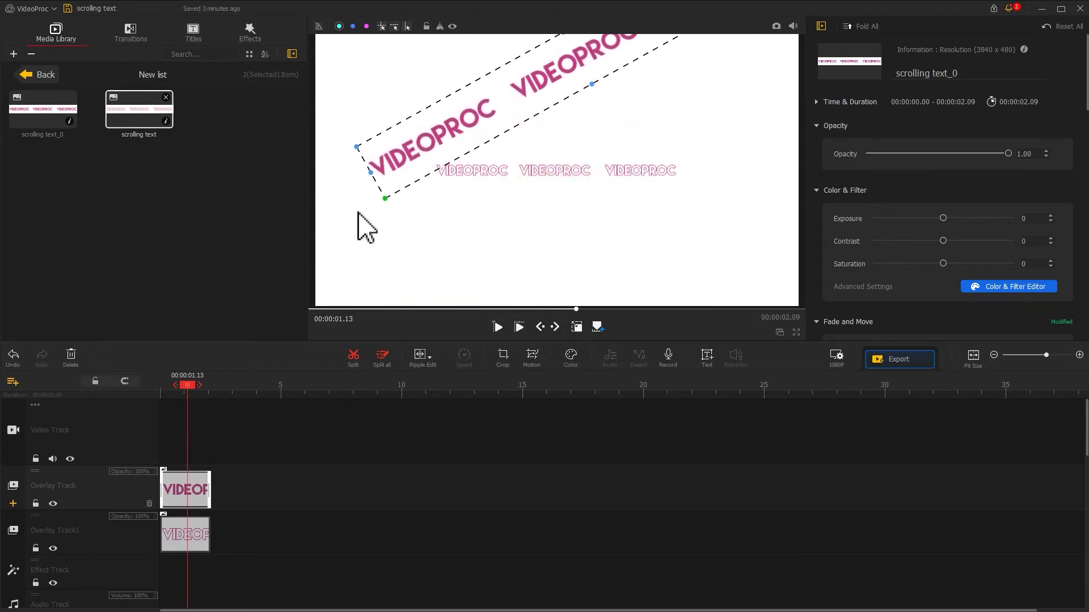
drag(388, 199, 260, 354)
drag(400, 137, 437, 48)
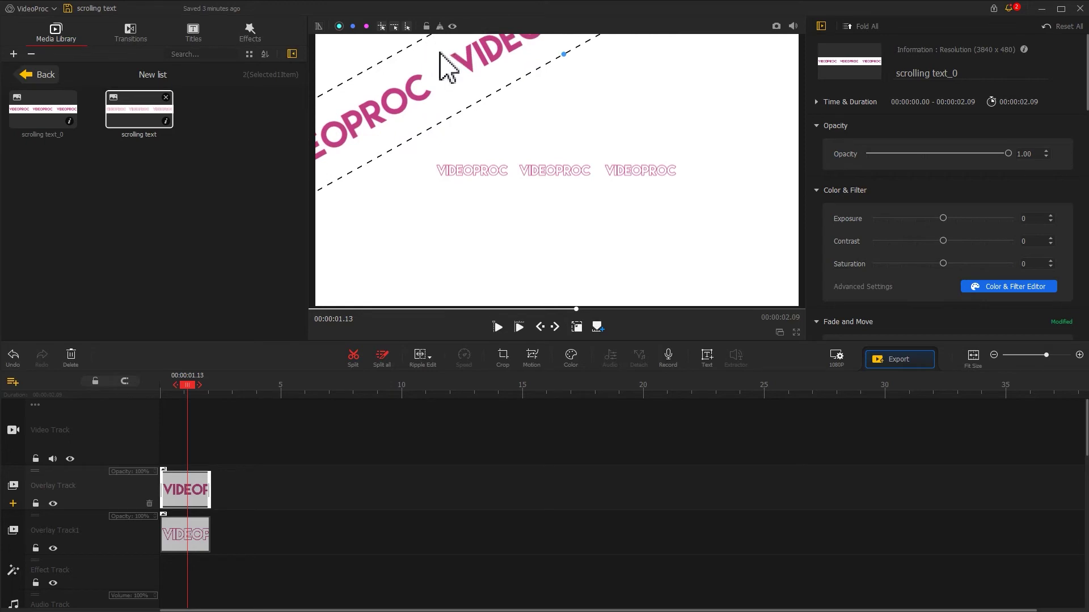
- Set the solid bar's Transform to rotation 340, scale 2 and position Y 0.946 (X 0.274)
click(1085, 59)
drag(1085, 58, 1077, 182)
click(1030, 127)
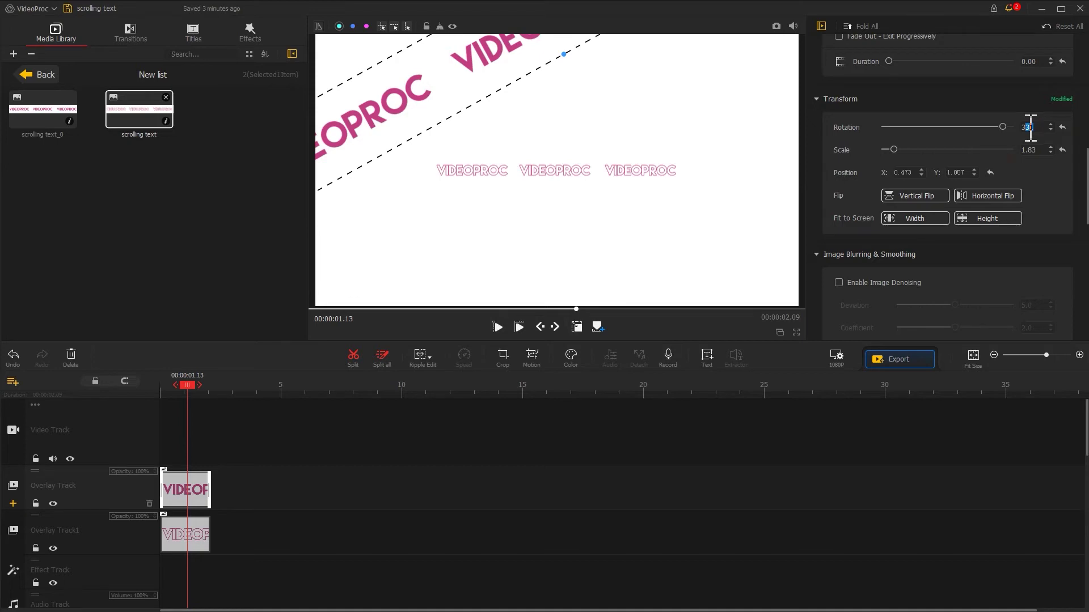
text(340)
drag(1043, 151, 1024, 151)
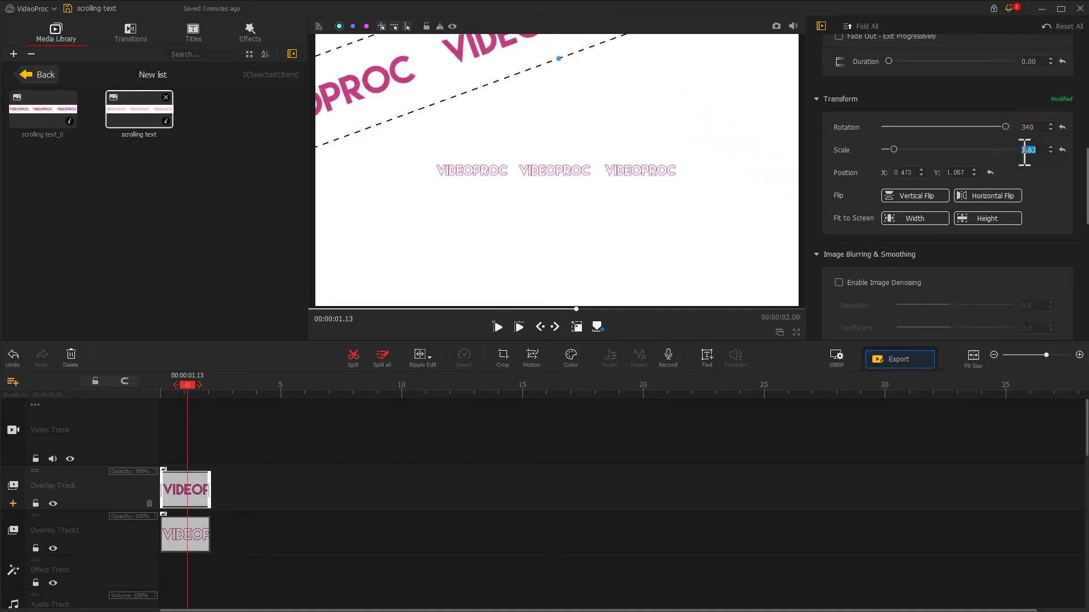
text(2)
click(911, 172)
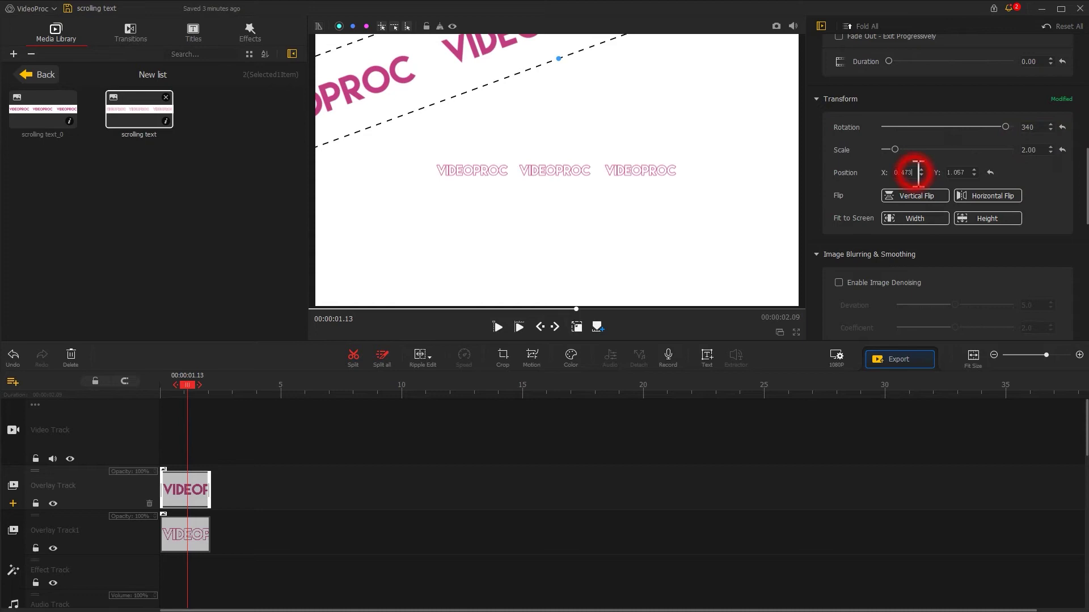
drag(969, 171, 947, 173)
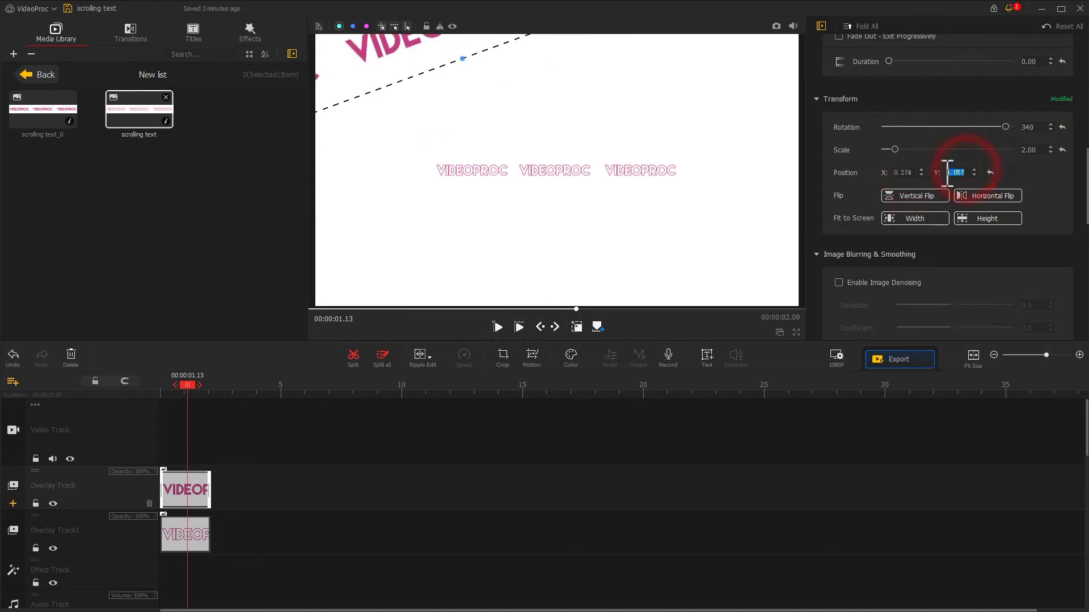
text(0.946)
key(Return)
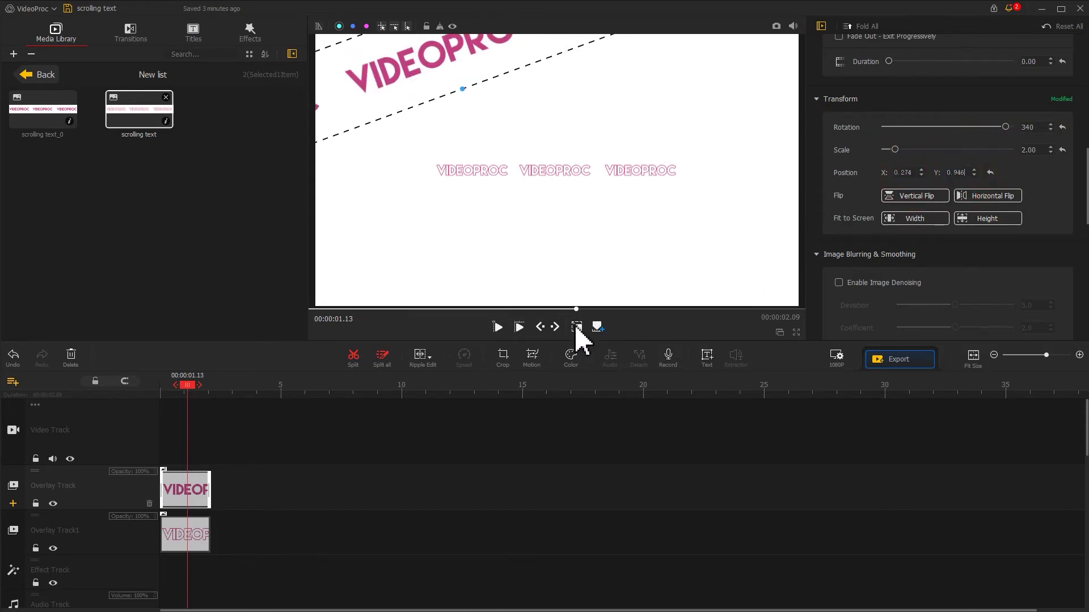
click(576, 329)
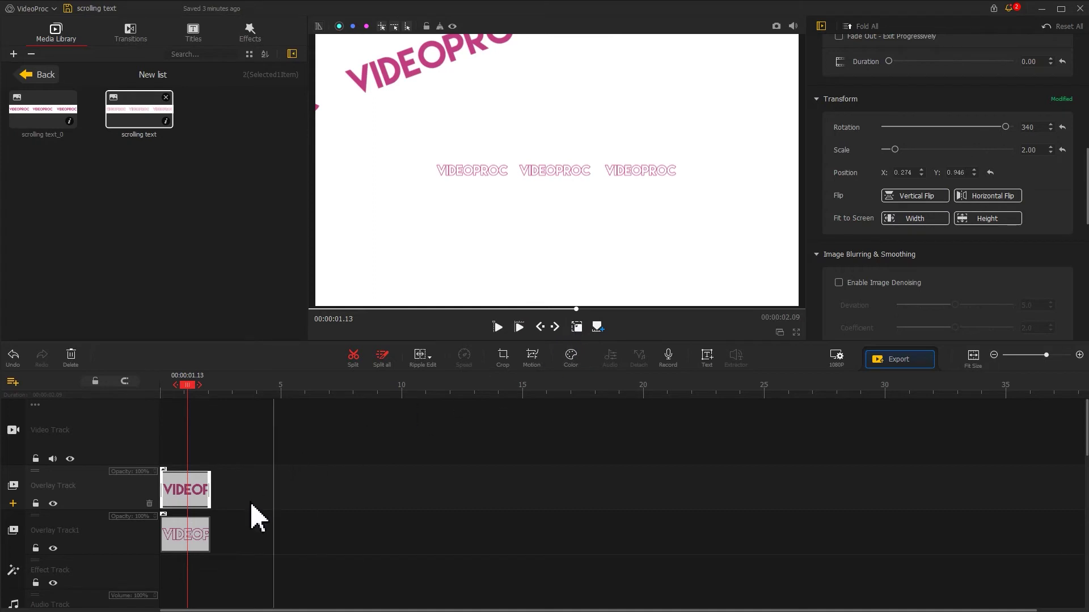
- Enlarge the hollow bar to scale 2.00, tilt it to 340 and place it mid-frame at X 0.384, Y 0.610
click(194, 531)
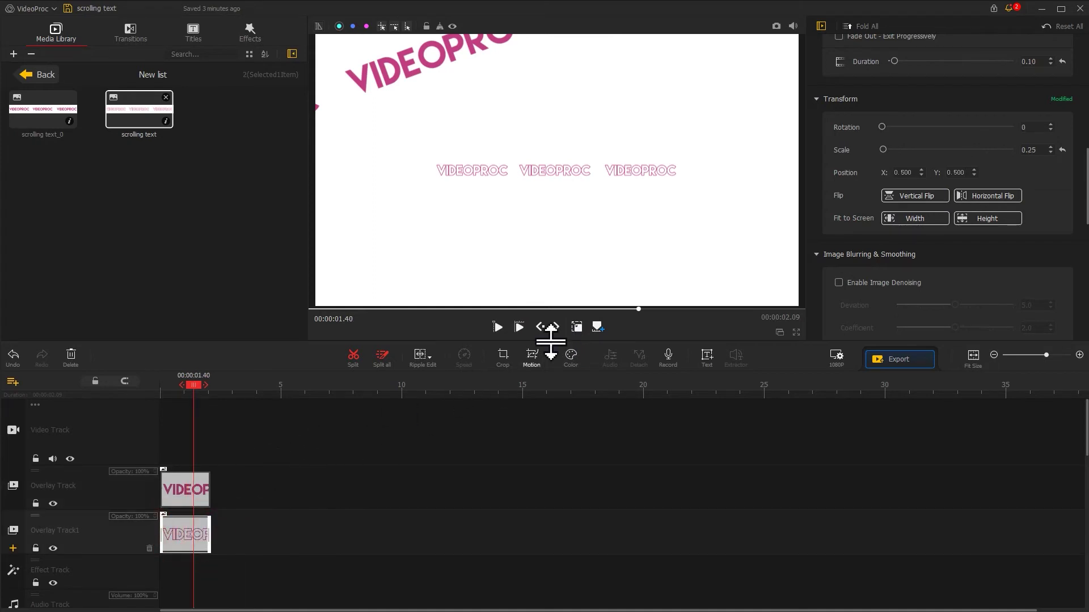
click(576, 327)
drag(436, 185, 289, 249)
drag(678, 205, 774, 221)
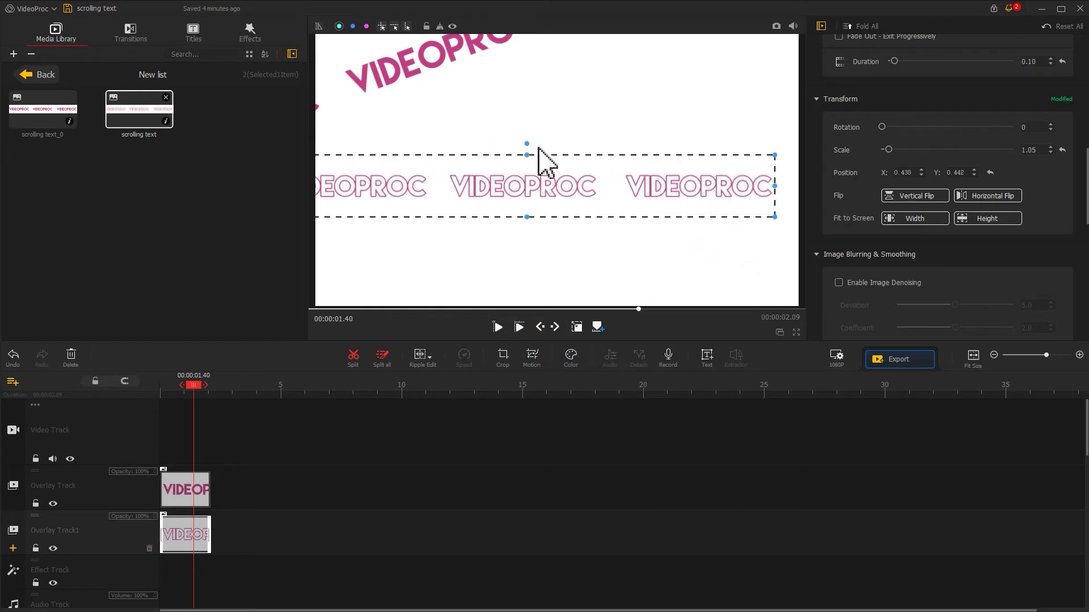
mouse_move(525, 144)
mouse_down()
mouse_move(513, 142)
mouse_move(575, 142)
mouse_move(622, 85)
mouse_move(520, 127)
mouse_move(559, 121)
mouse_up()
click(570, 102)
click(574, 331)
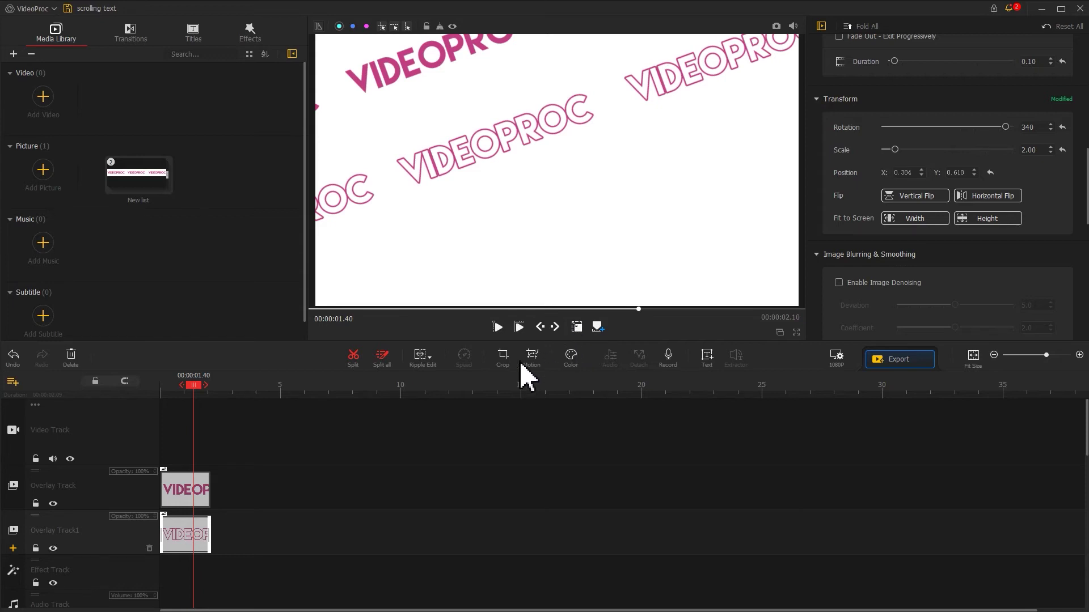
click(192, 487)
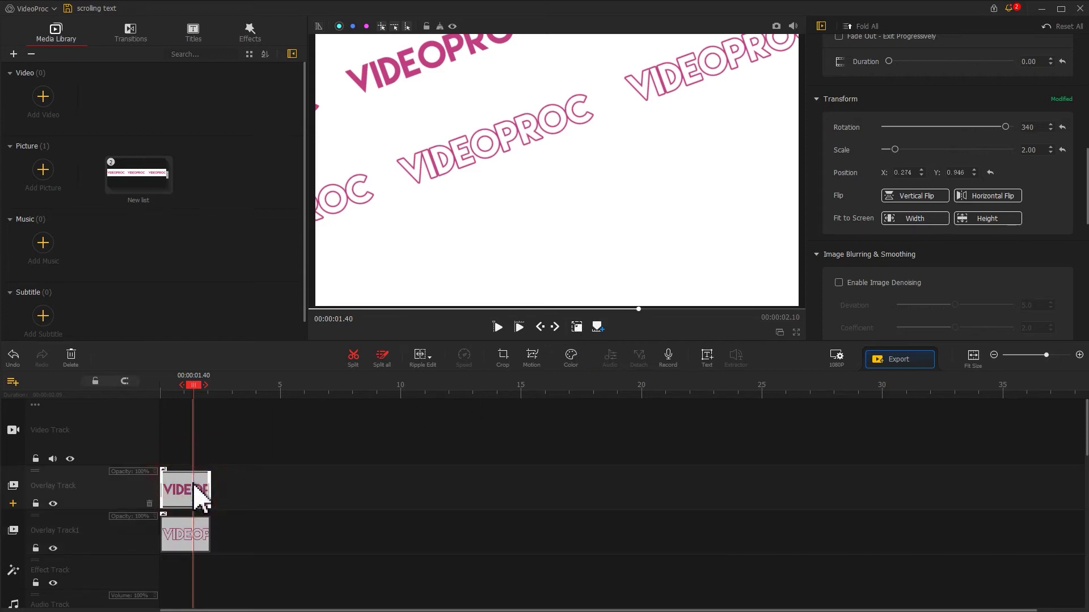
- Add a starting motion keyframe to the solid text clip and widen its framing box
click(532, 357)
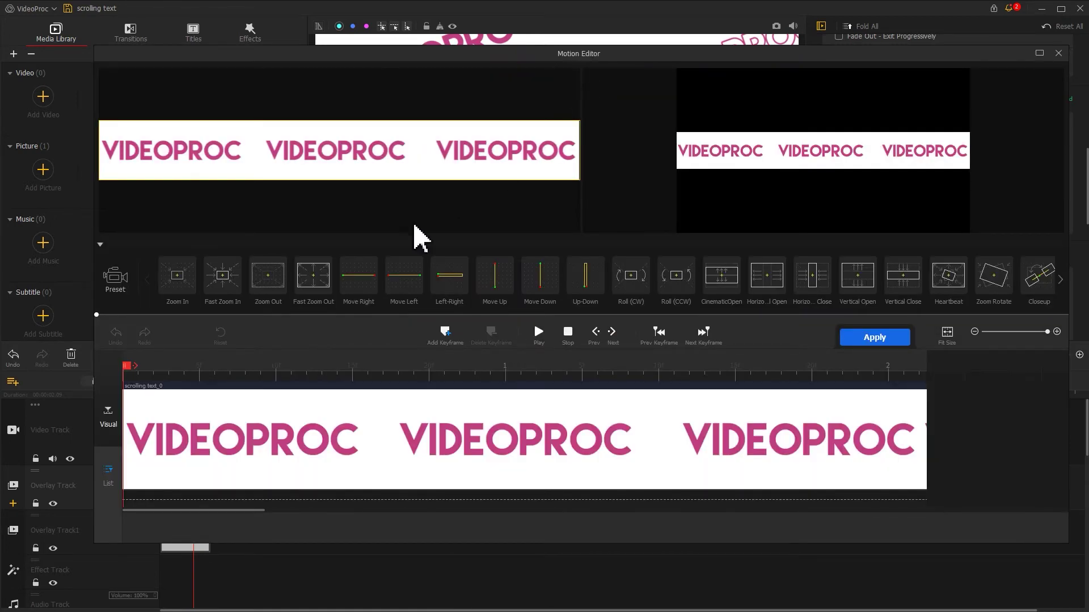
click(127, 368)
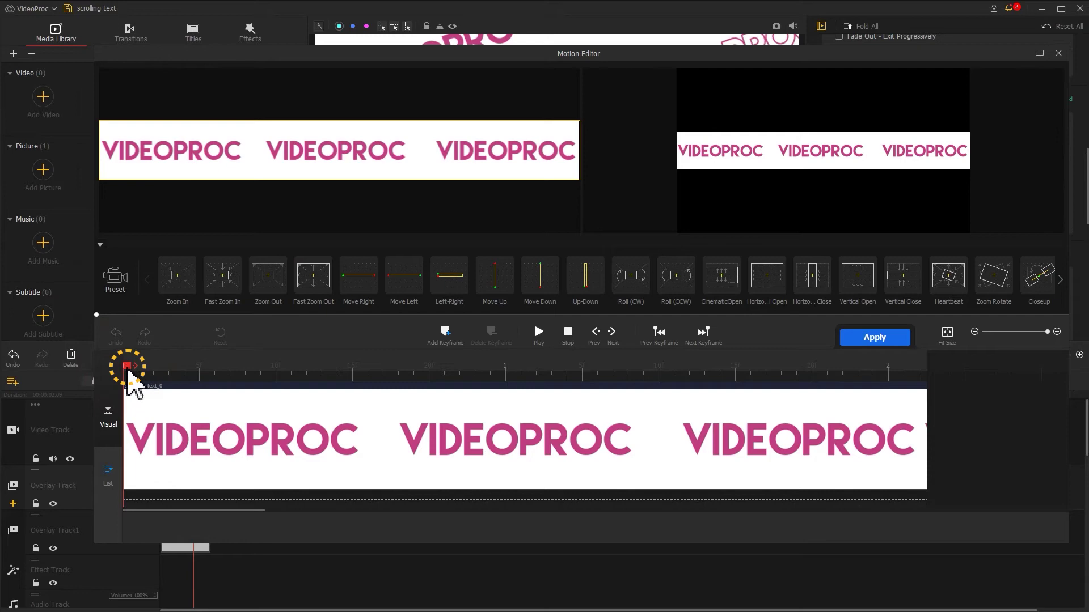
click(444, 335)
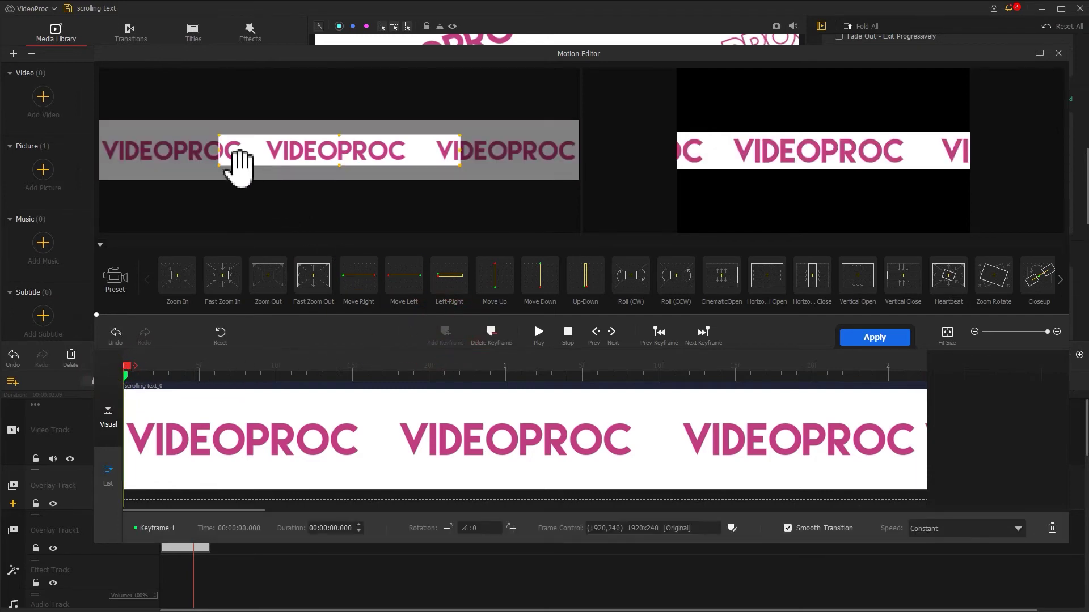
drag(220, 166, 199, 175)
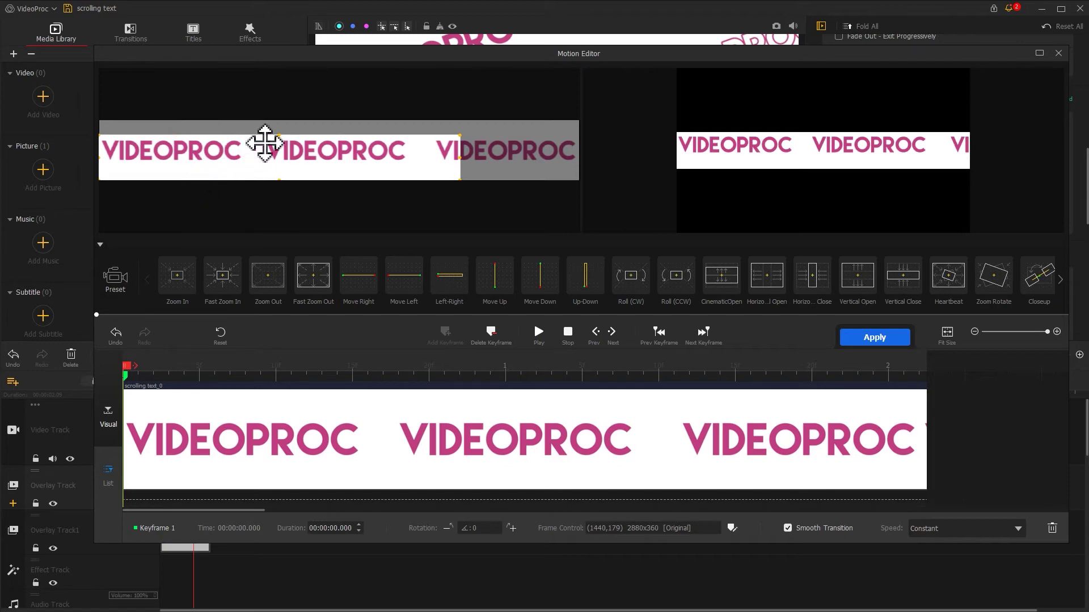
drag(282, 134, 286, 121)
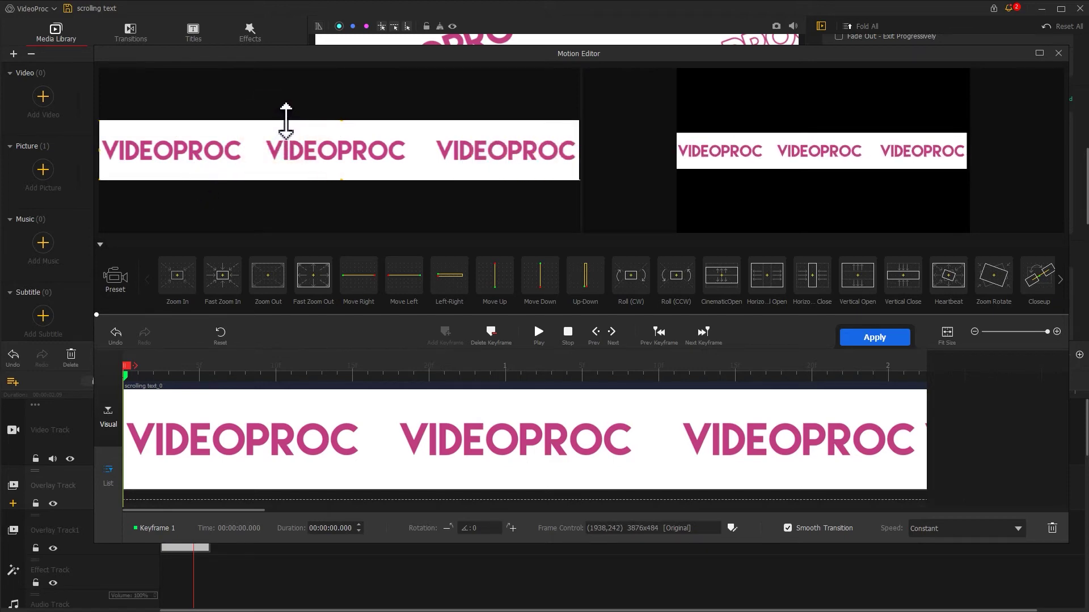
- Set the first keyframe's frame to Custom: X 1440, Y 240, width 2880, height 360
click(733, 529)
click(759, 399)
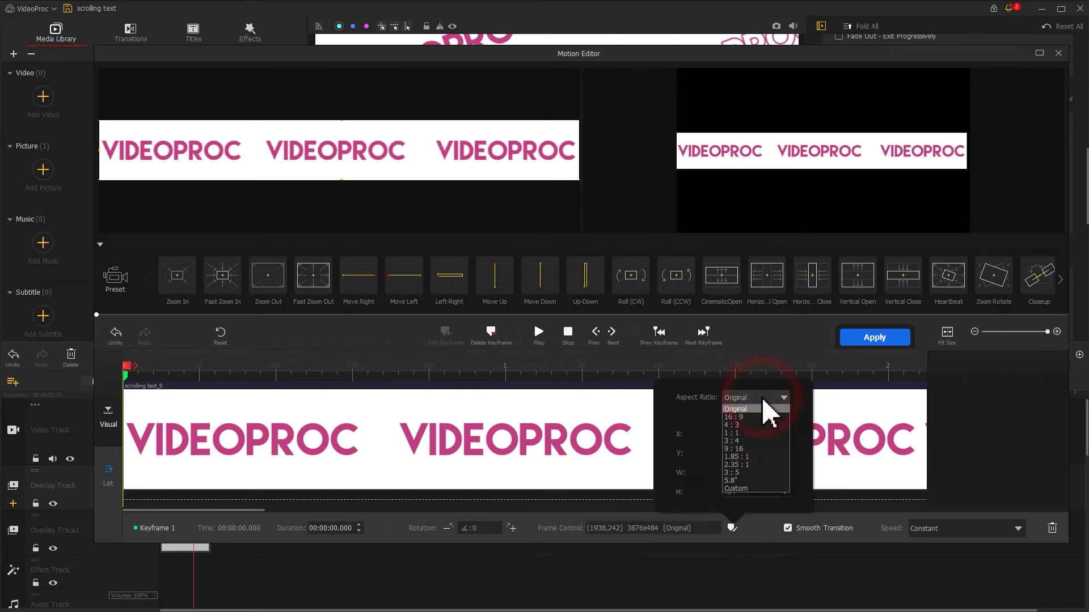
click(757, 489)
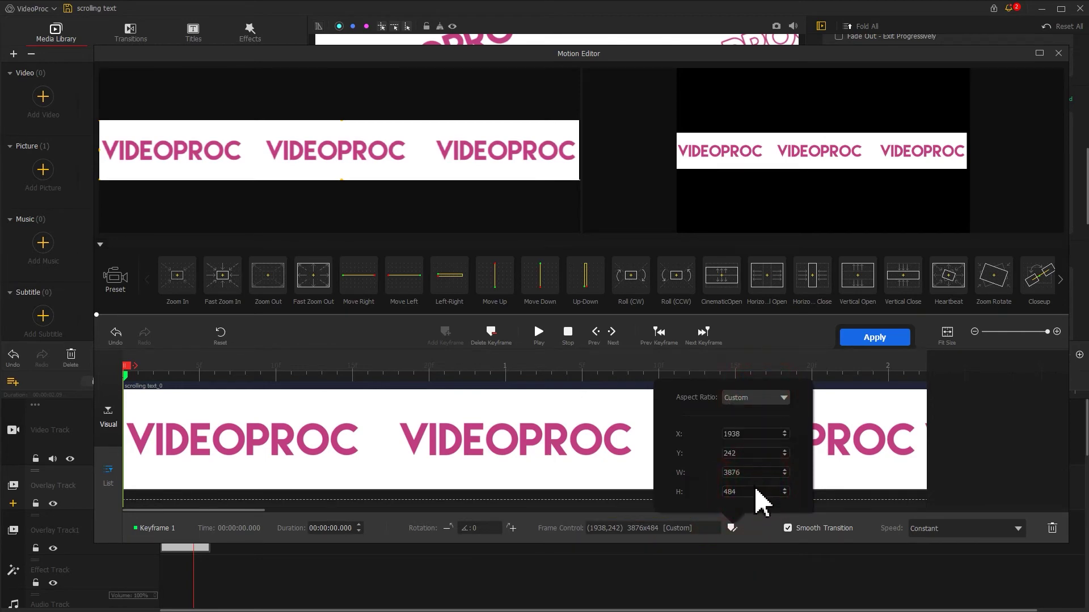
drag(755, 434, 724, 491)
text(240)
text(2880.)
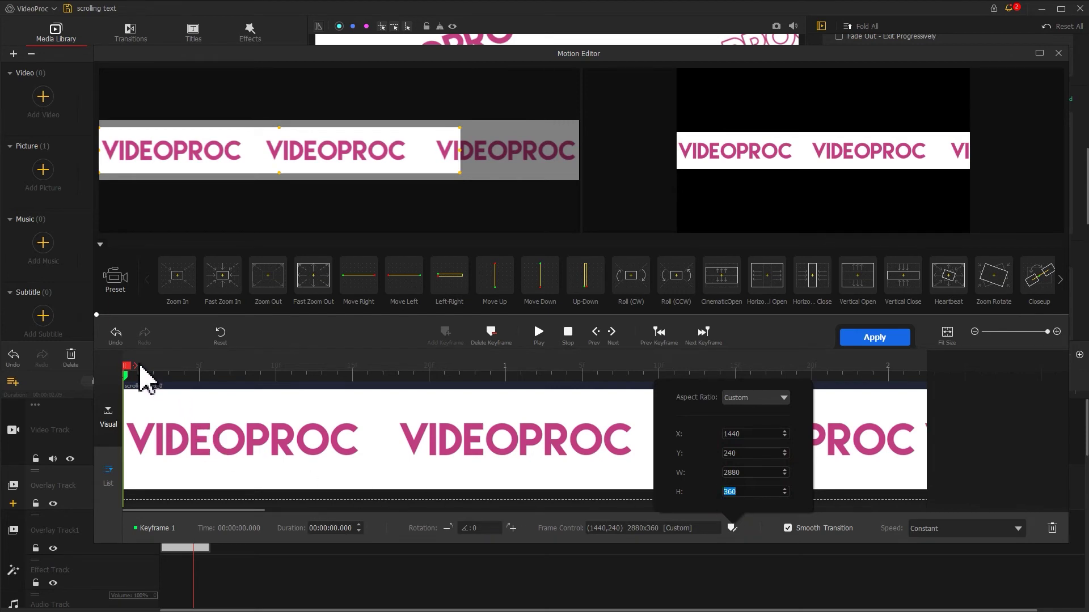
drag(125, 365, 169, 366)
- Add an end keyframe at 00:00:02.10 with the frame shifted right, preview it, and apply the motion
click(947, 396)
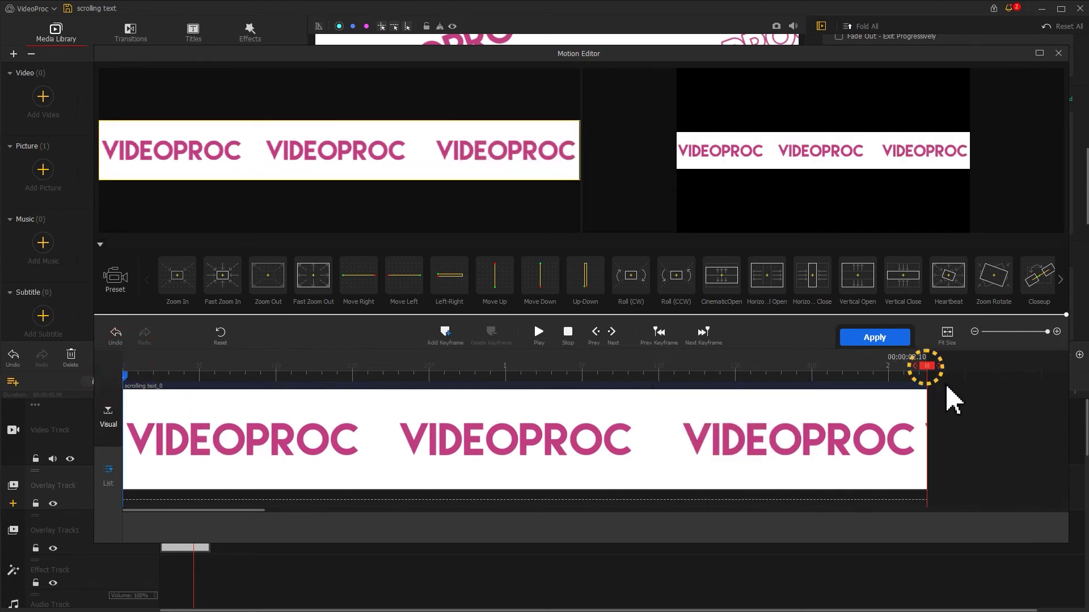
click(453, 339)
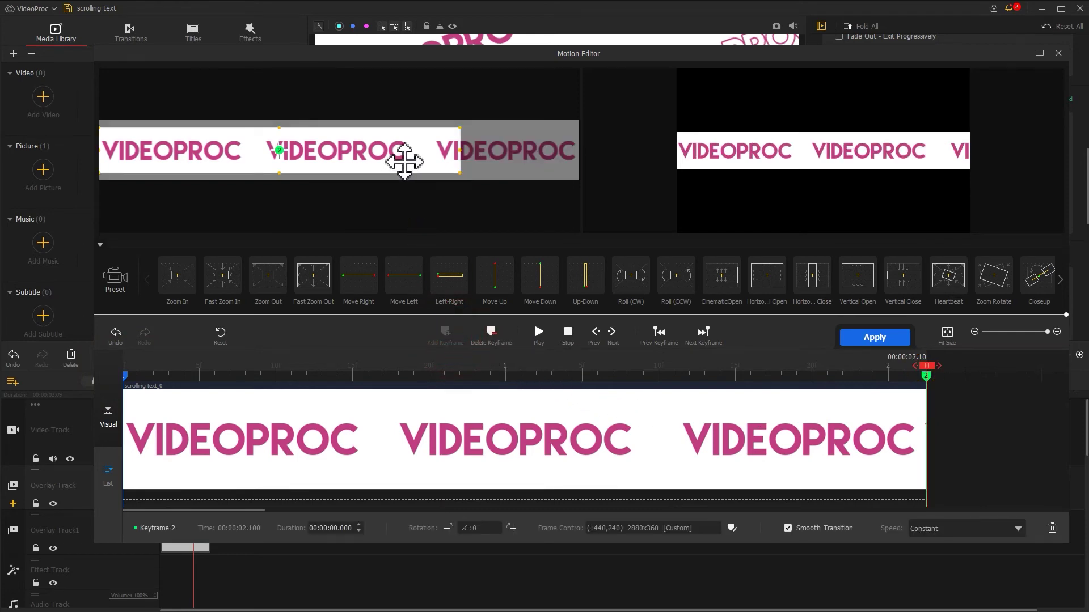
drag(406, 162, 522, 161)
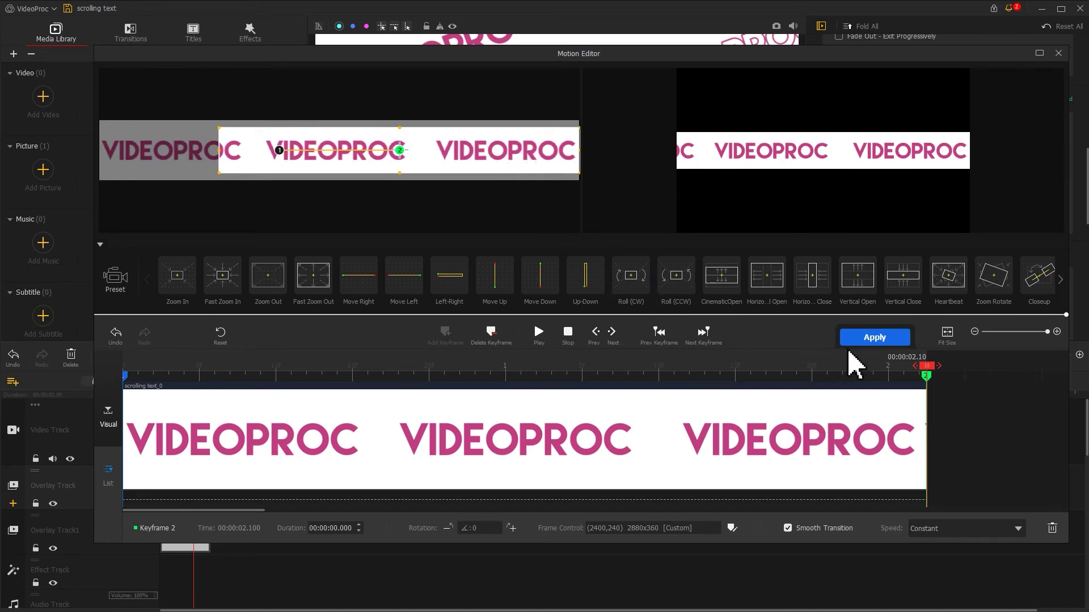
drag(926, 368, 72, 376)
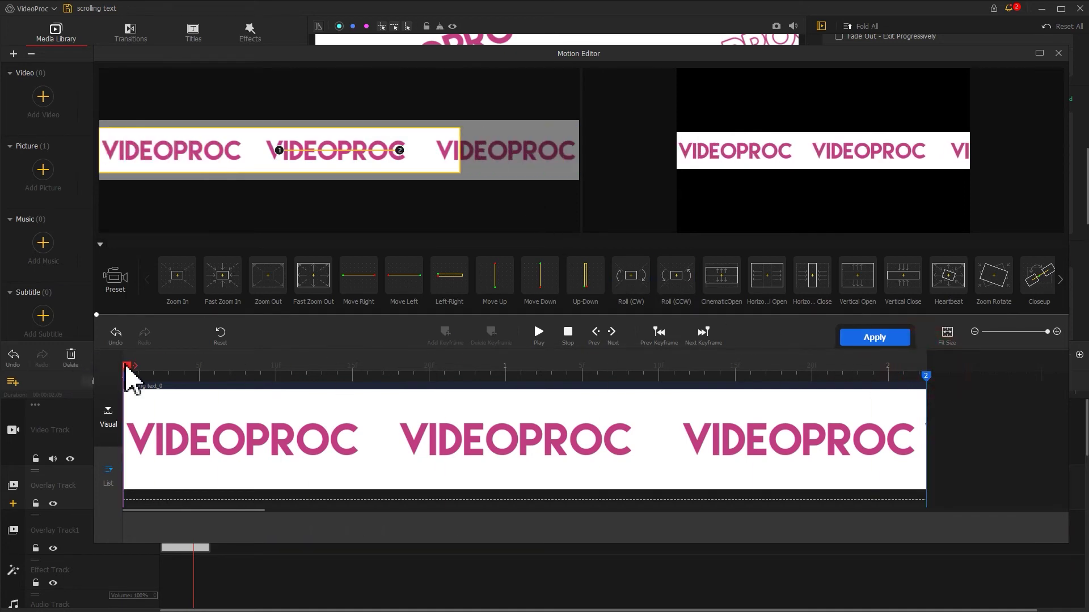
key(space)
click(125, 375)
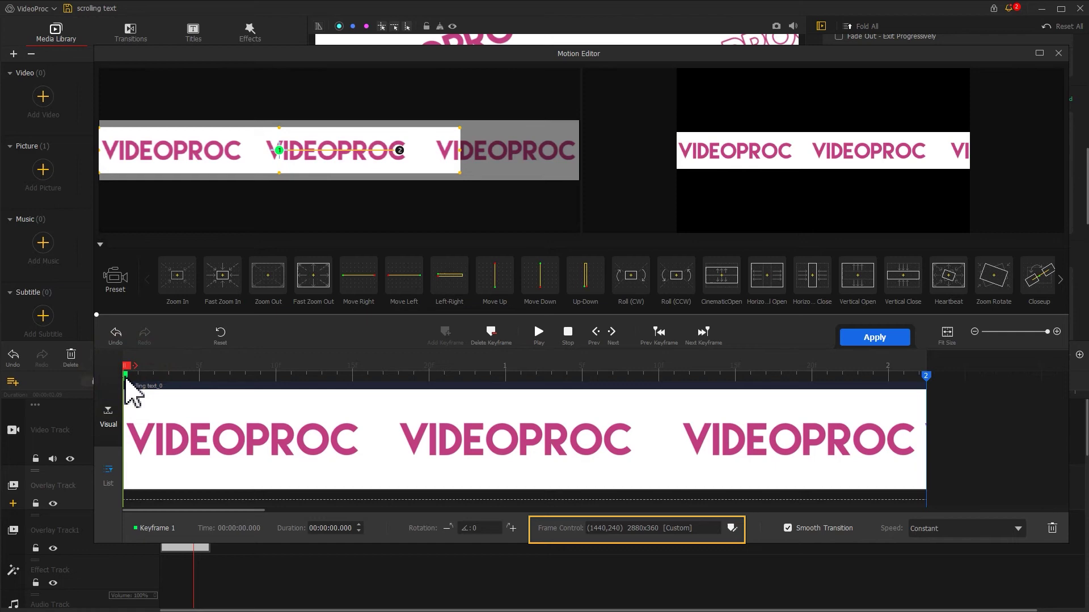
click(874, 338)
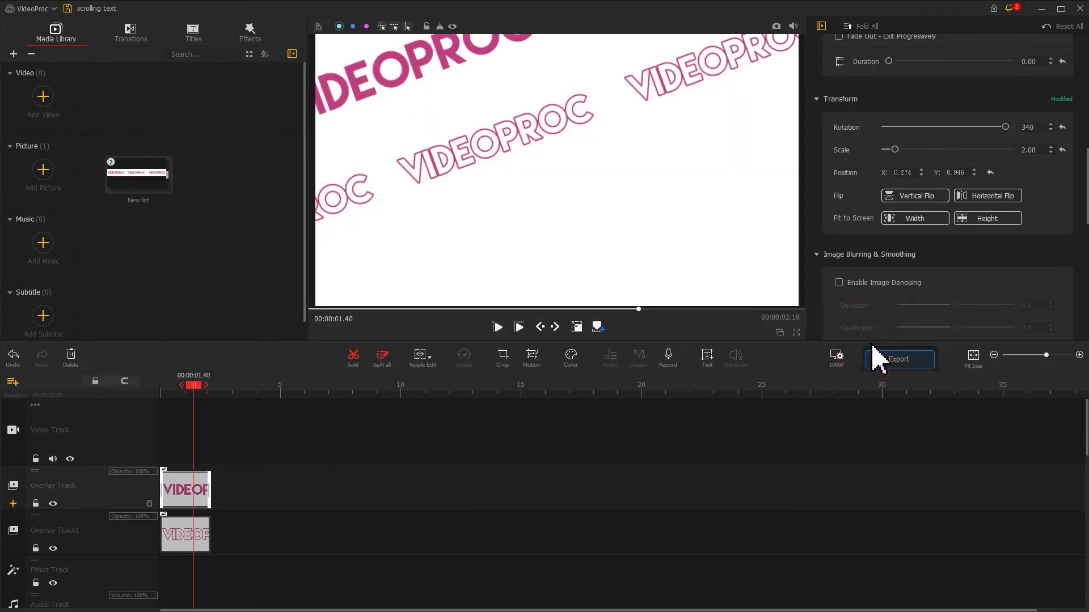
- Give the hollow clip a starting keyframe with a Custom 2880x360 frame at X 1440, Y 240
click(197, 527)
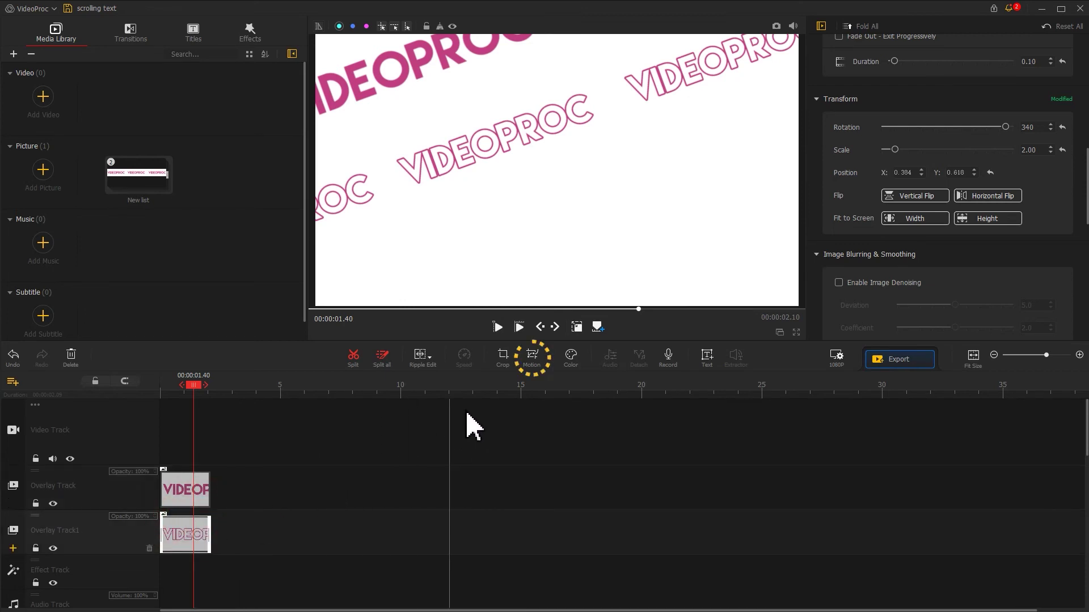
click(536, 366)
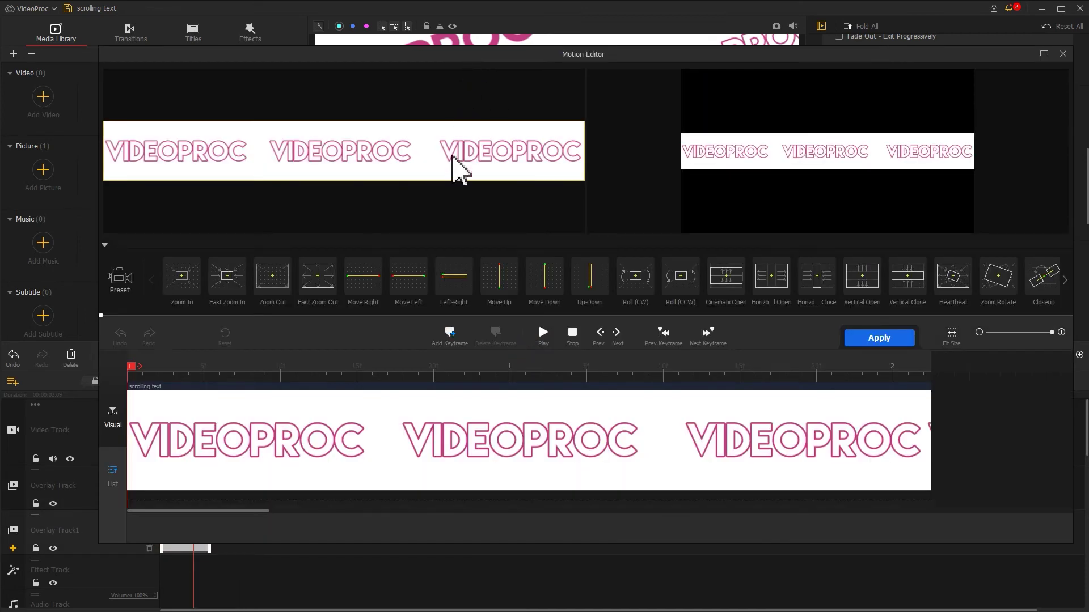
click(451, 335)
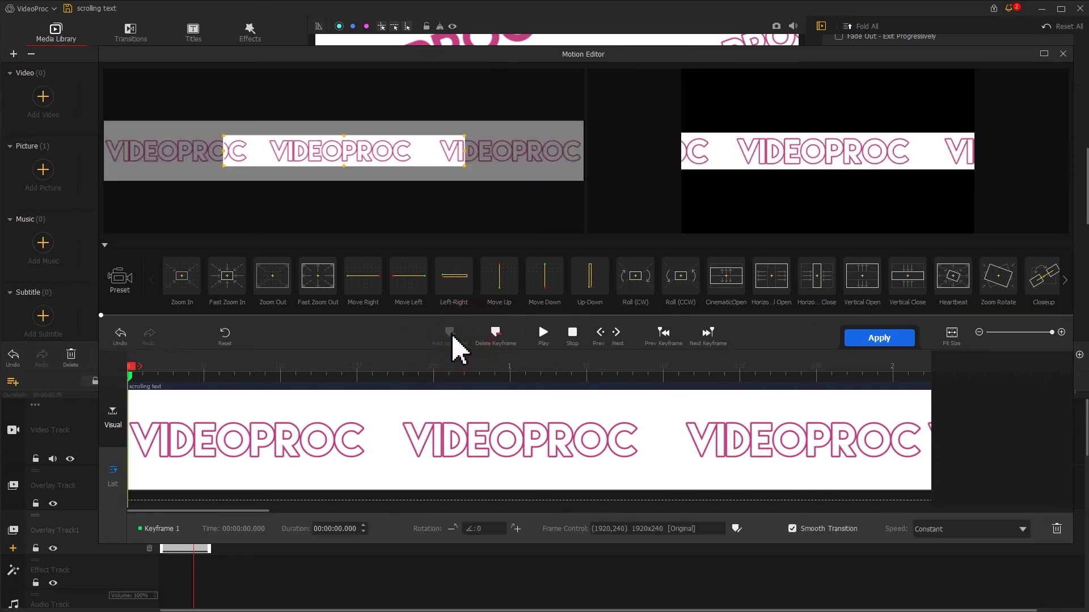
click(737, 529)
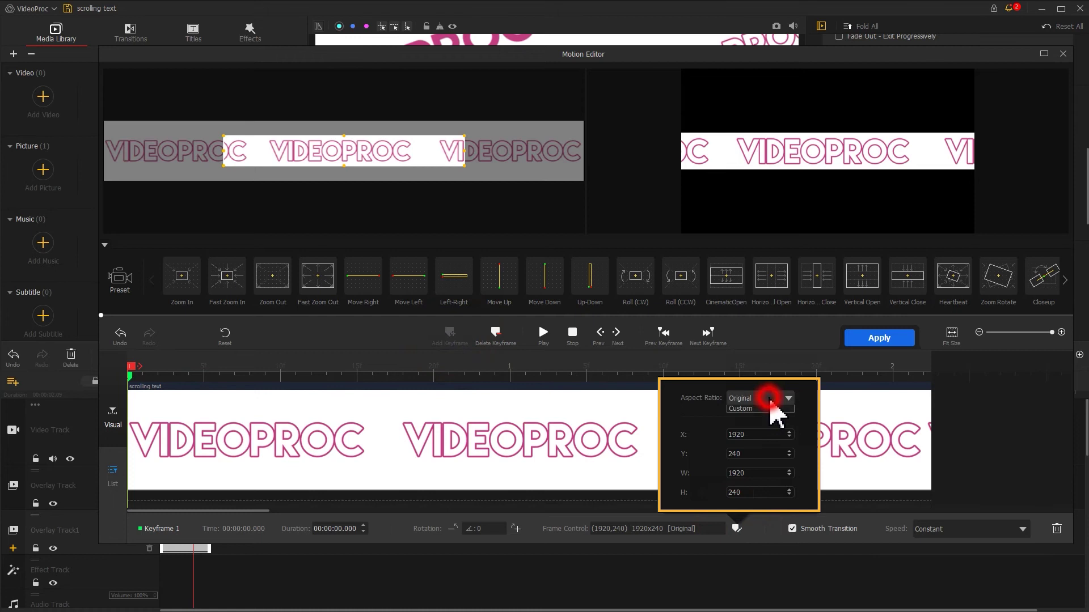
click(769, 489)
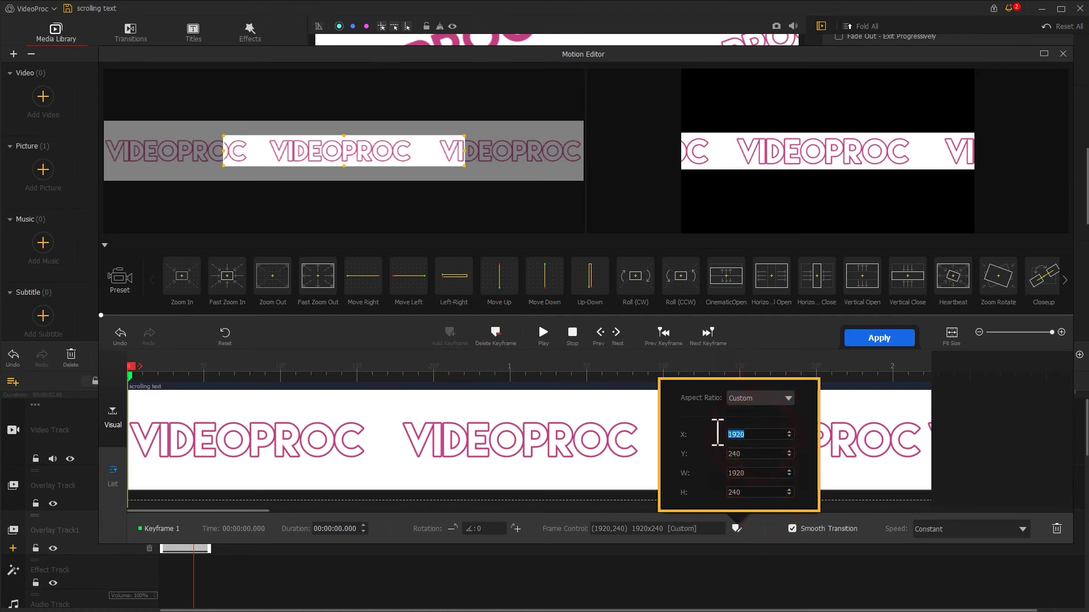
drag(756, 473, 721, 472)
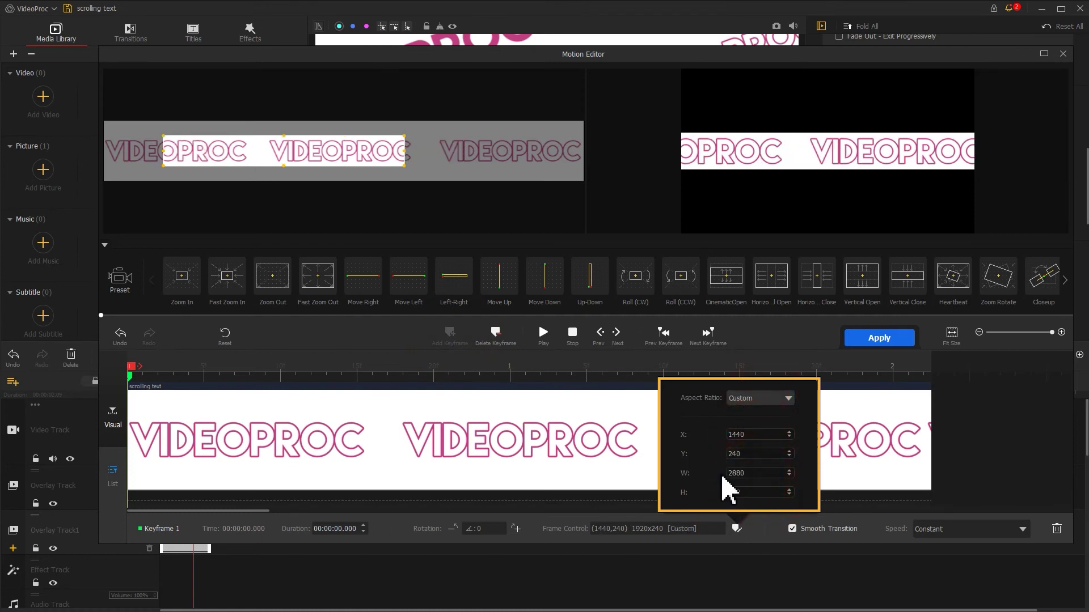
click(737, 492)
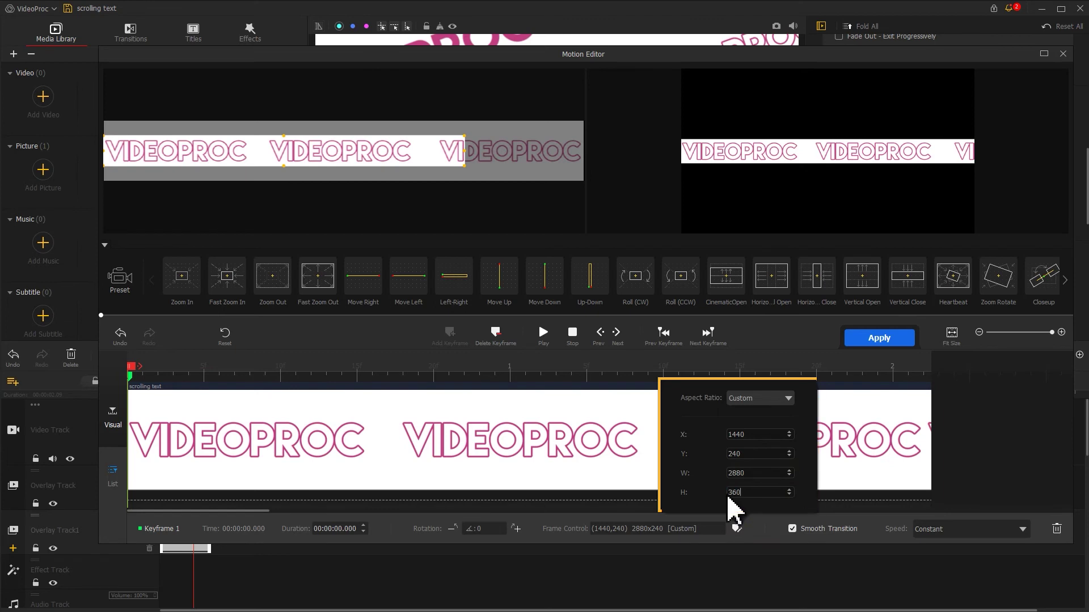
click(142, 380)
- Add an end keyframe with the frame shifted right to 2400,240 and apply the motion
click(941, 381)
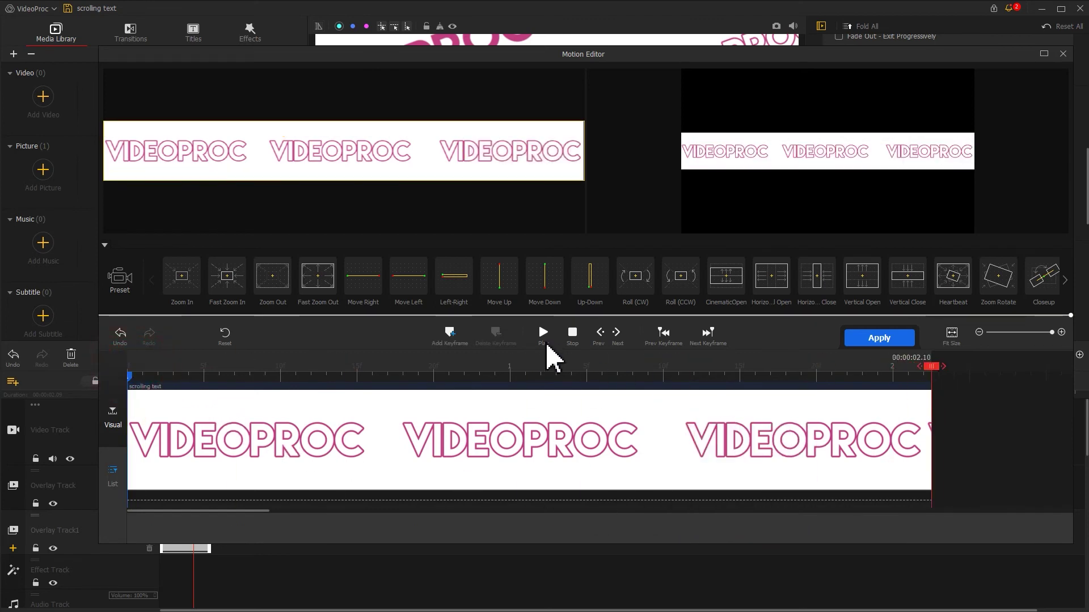
click(445, 334)
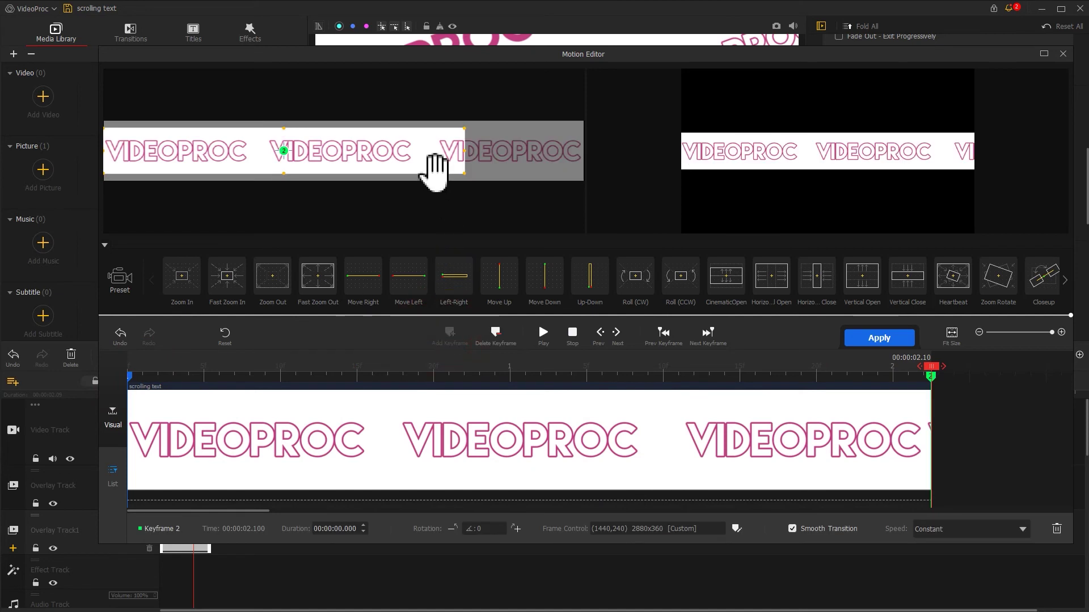
drag(439, 151, 548, 157)
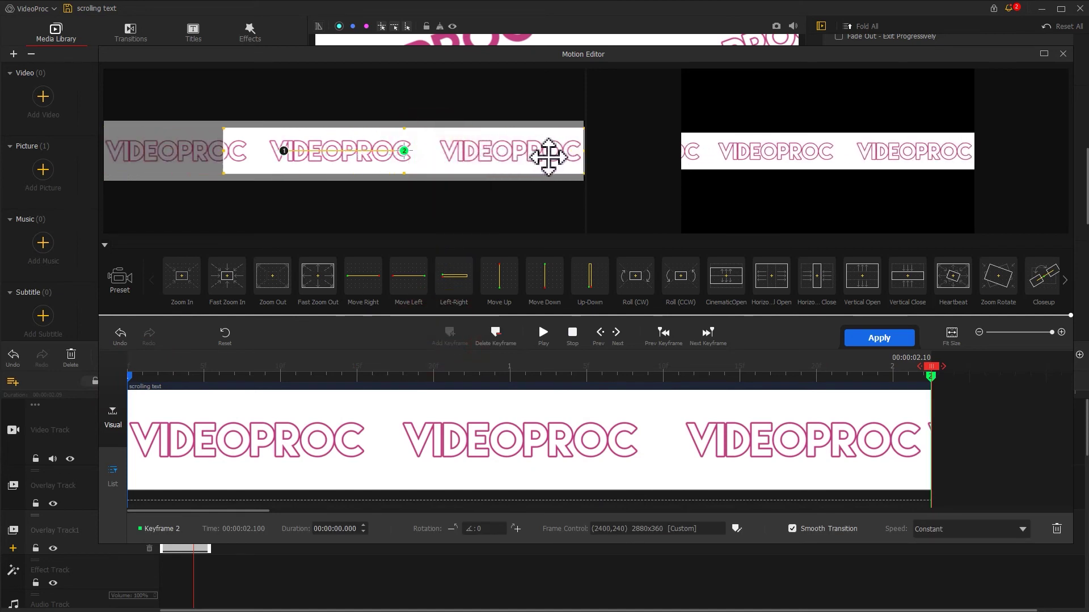
click(873, 339)
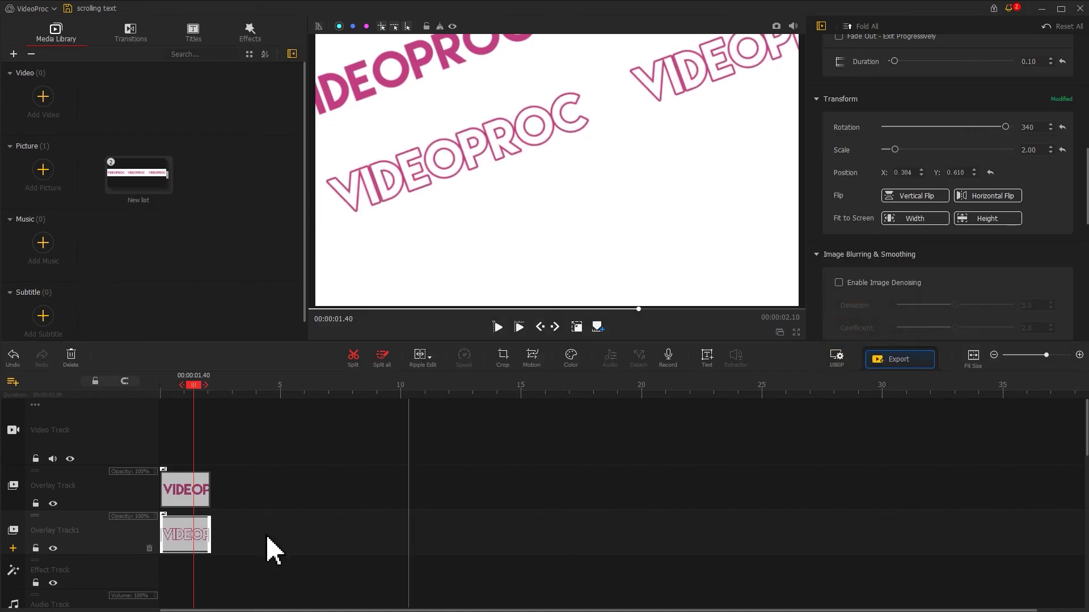
- Add Overlay Track2 and Track3 and paste copies of the solid and hollow clips onto them
click(13, 549)
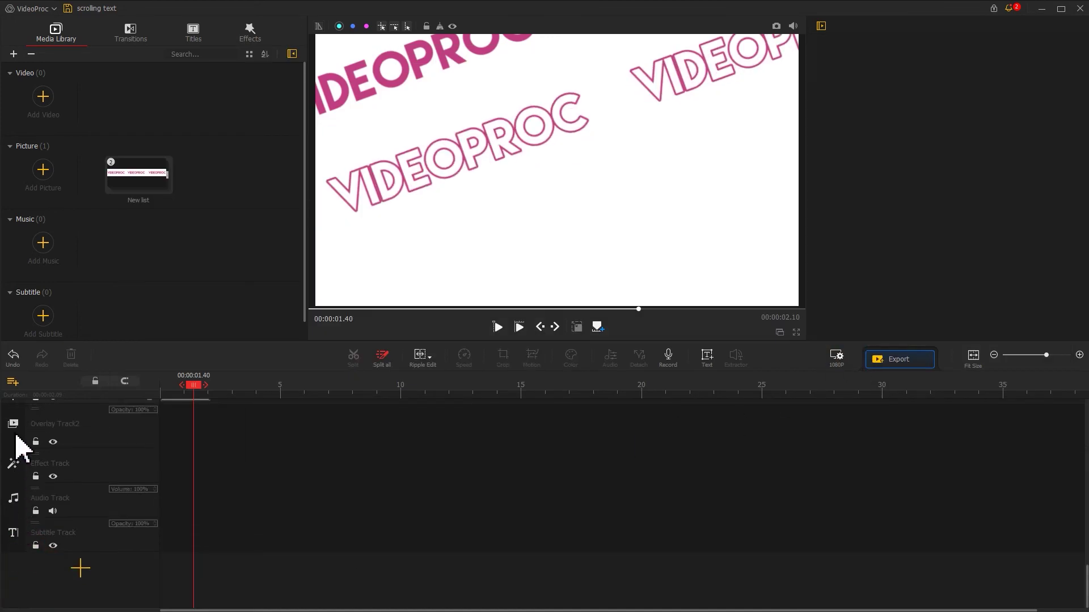
click(13, 443)
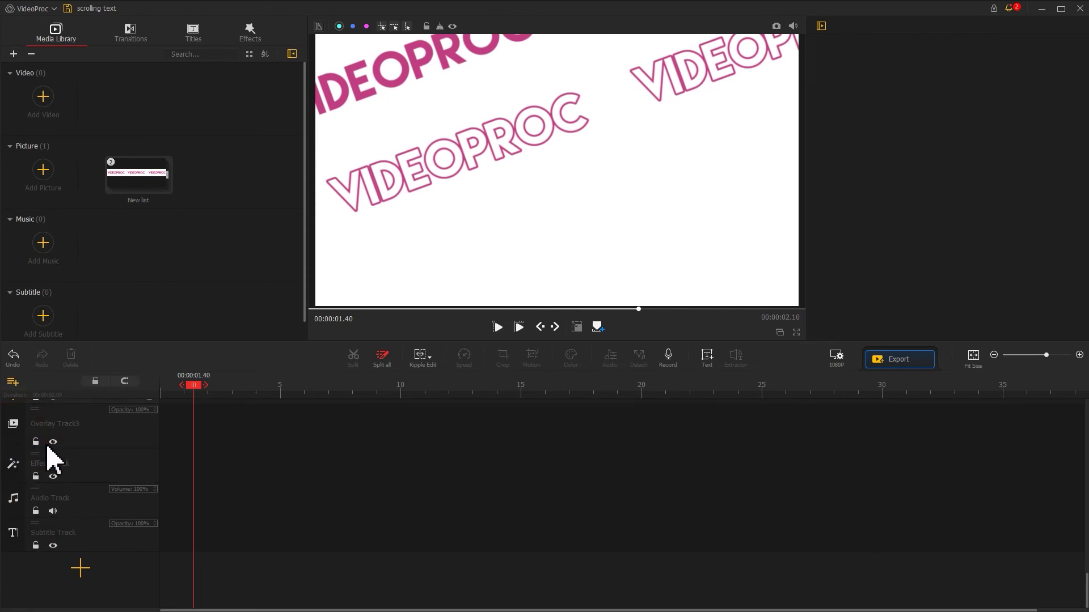
scroll(204, 487, up, 3)
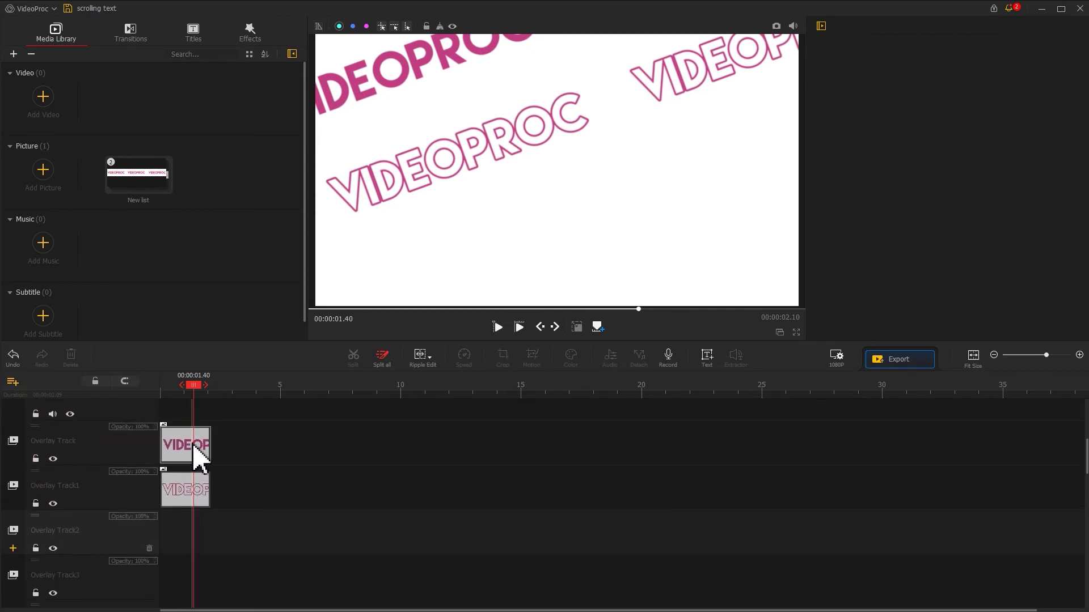
click(194, 446)
click(176, 452)
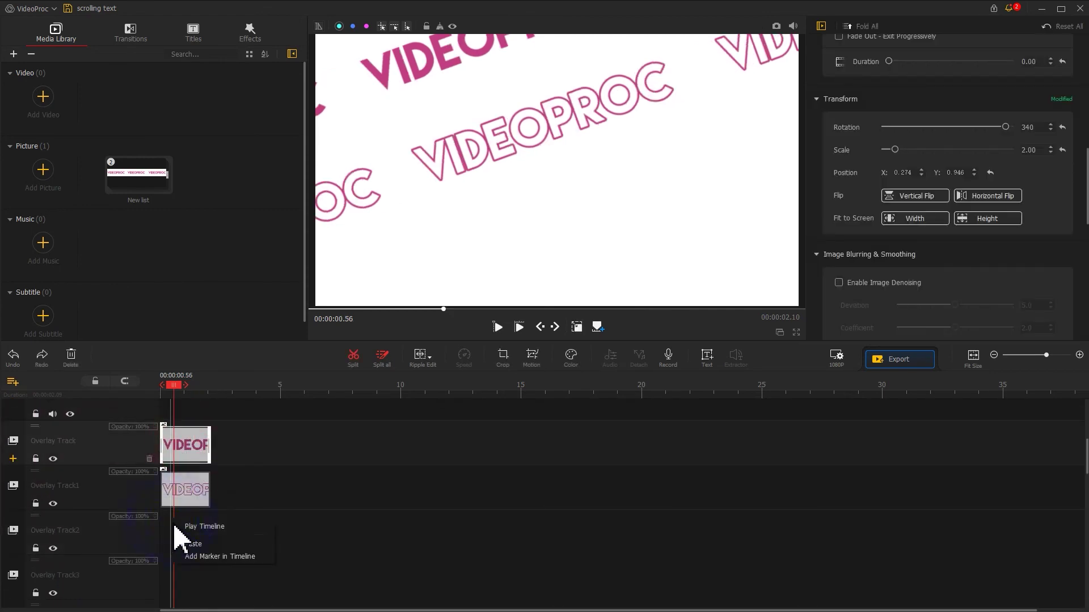
click(192, 543)
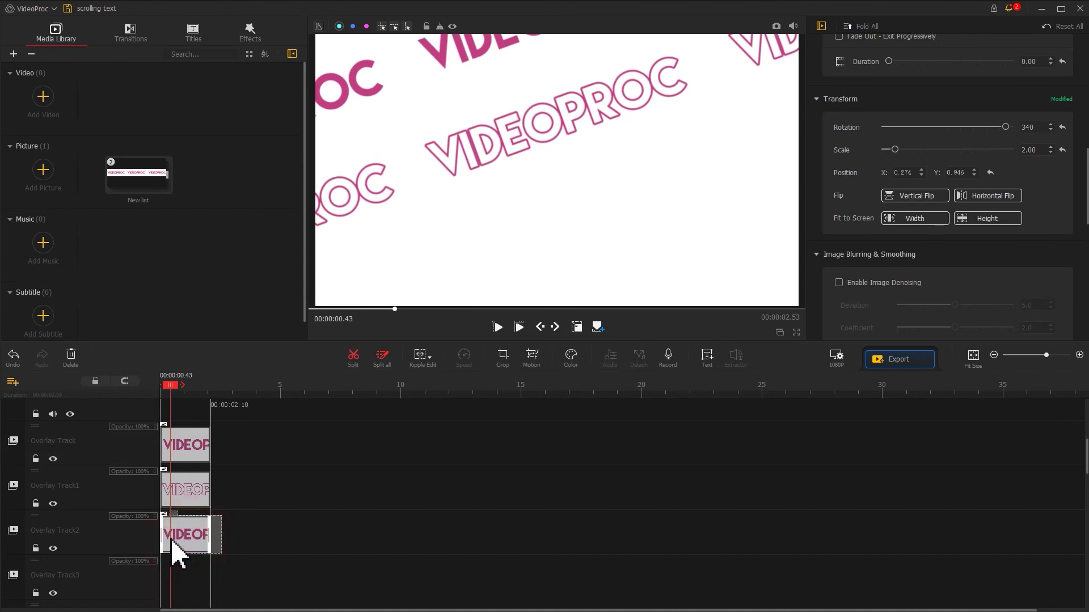
click(175, 486)
right_click(182, 569)
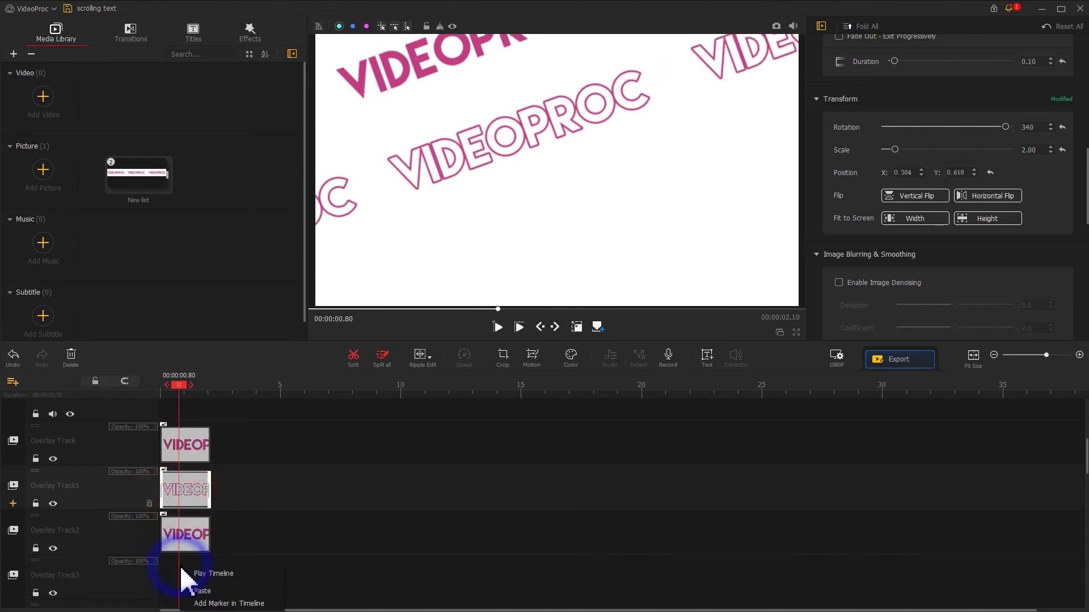
click(201, 591)
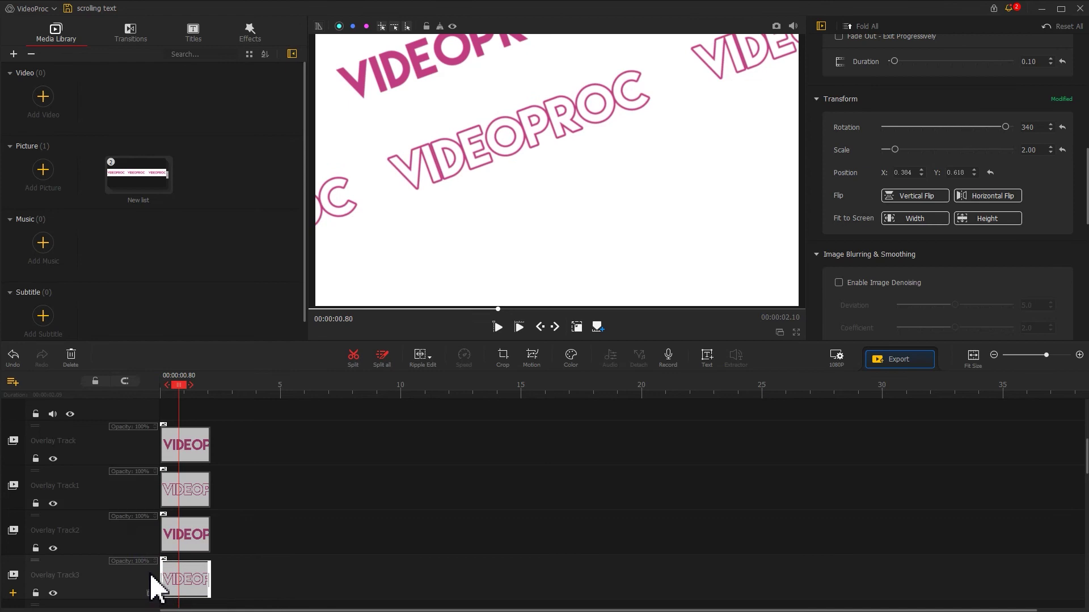
- Move the copied bars lower so four alternating diagonal VIDEOPROC bars fill the frame
click(185, 544)
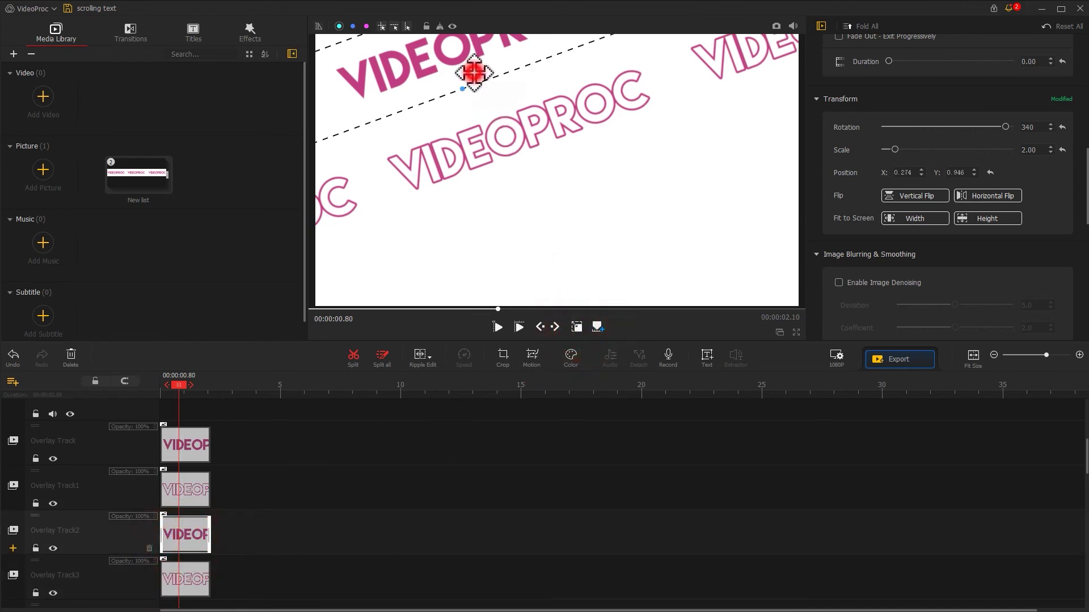
drag(474, 73, 558, 235)
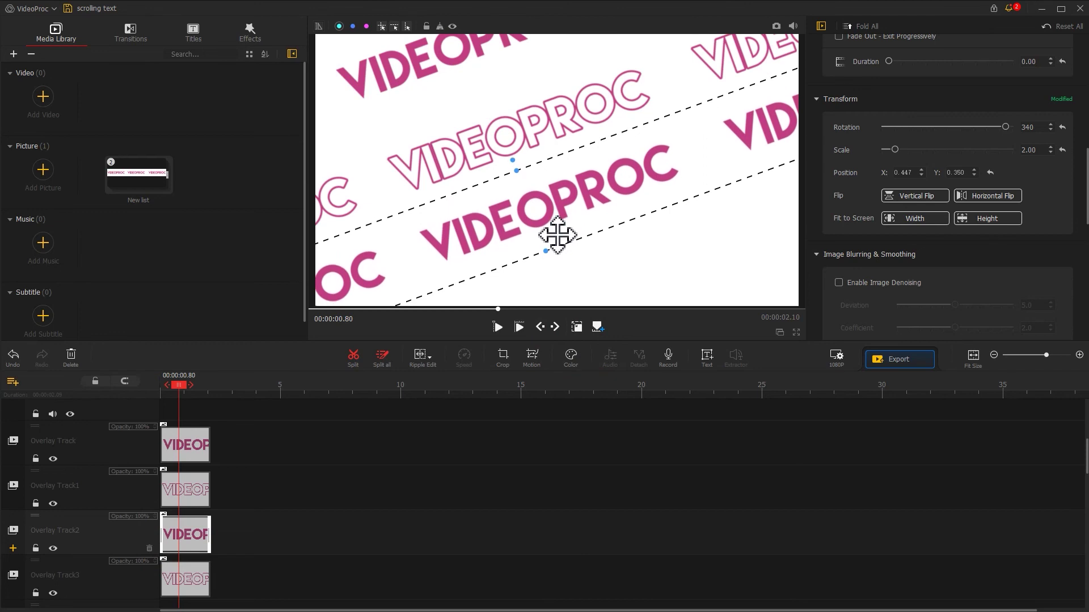
click(554, 231)
click(969, 172)
scroll(965, 172, down, 4)
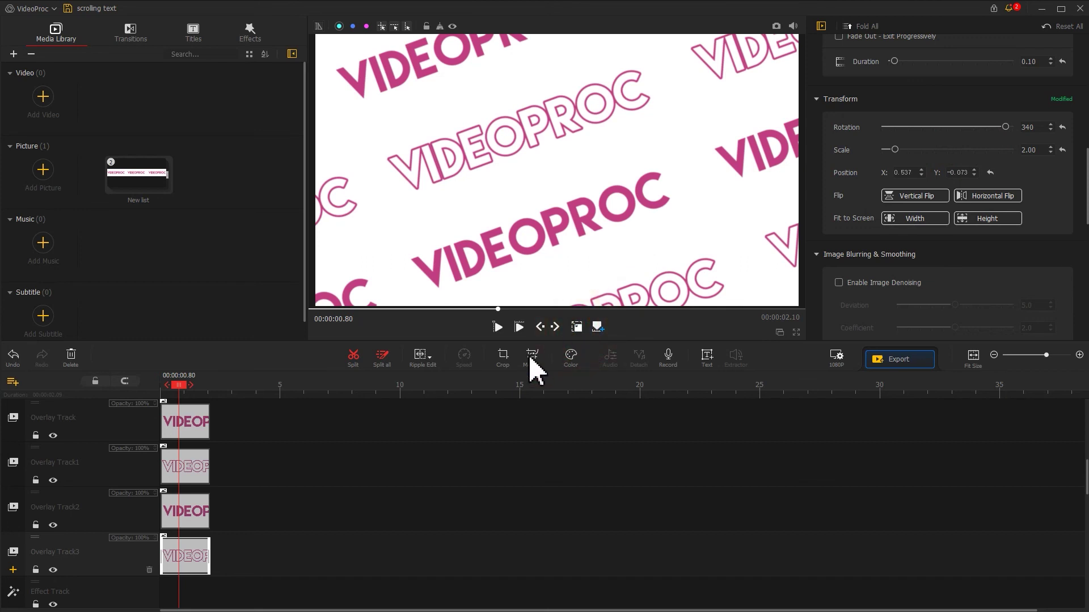
drag(179, 386, 148, 388)
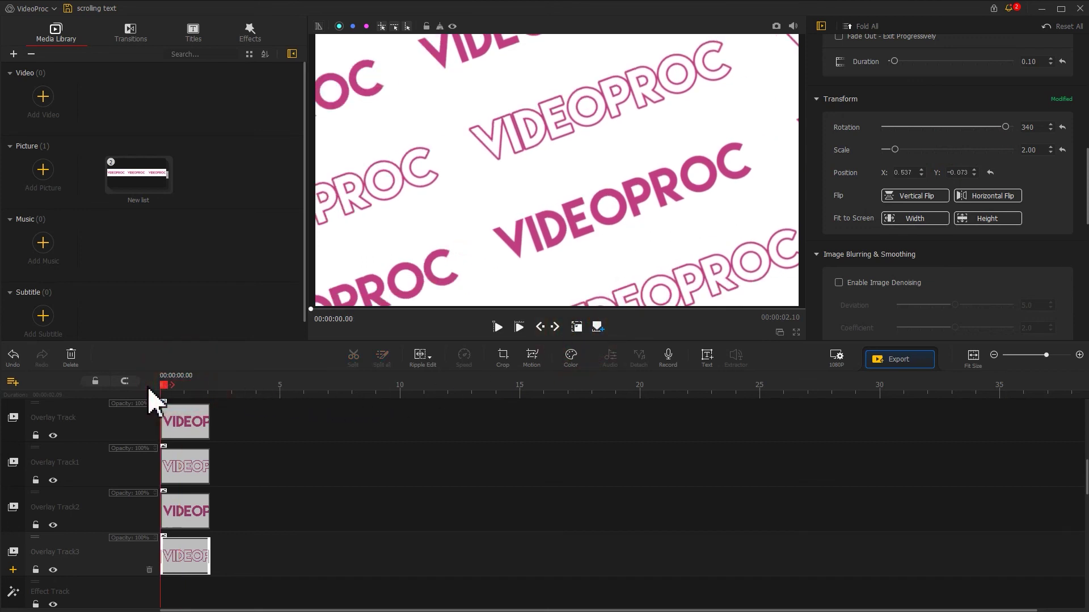
key(space)
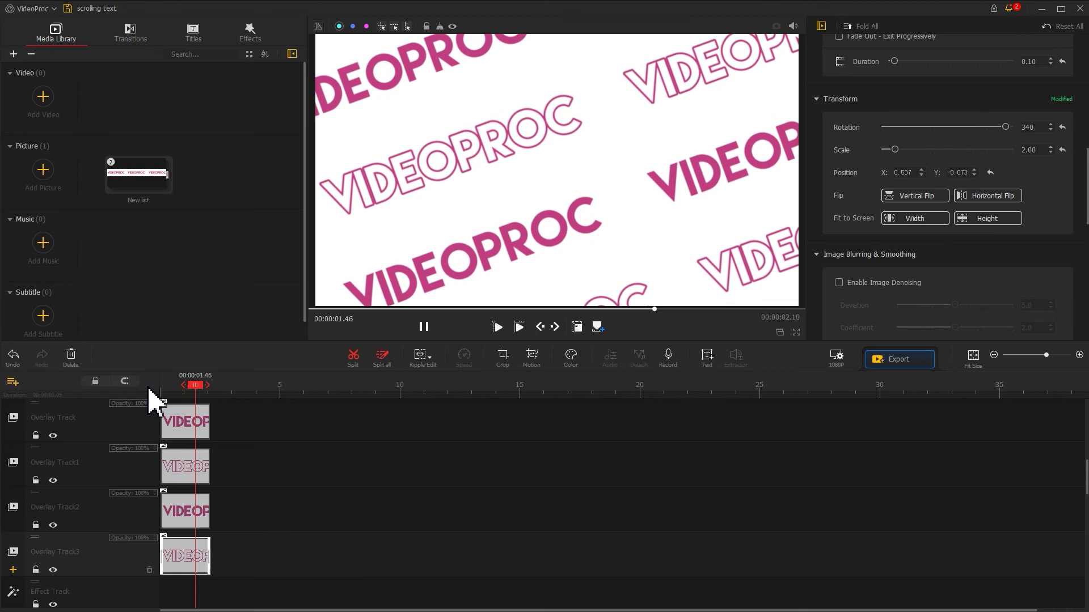